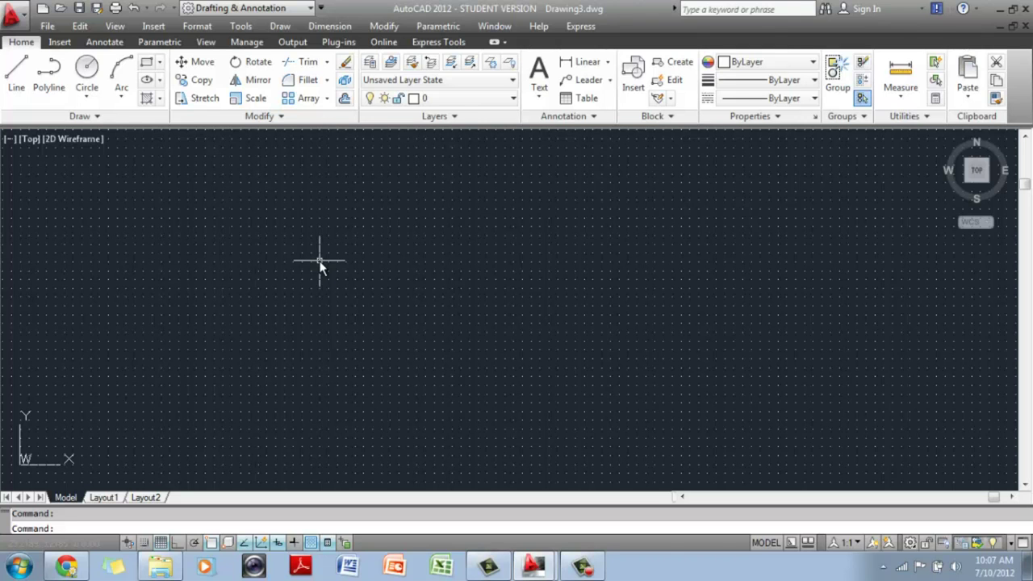
# Open Drawing Units with UNITS and compare the Architectural and Decimal length types.
pyautogui.write('units')
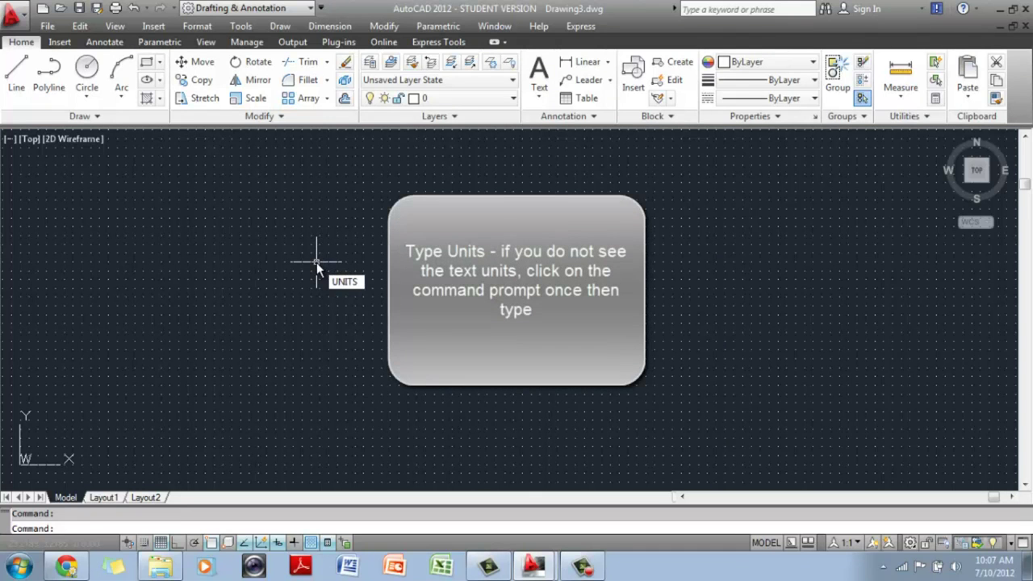
pyautogui.press('Return')
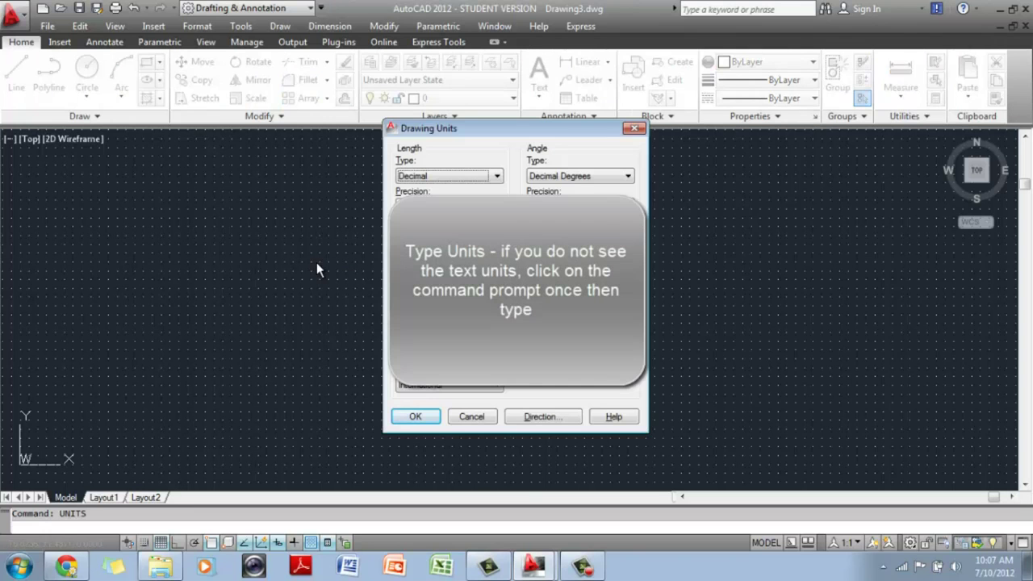
pyautogui.moveTo(426, 131); pyautogui.dragTo(324, 165)
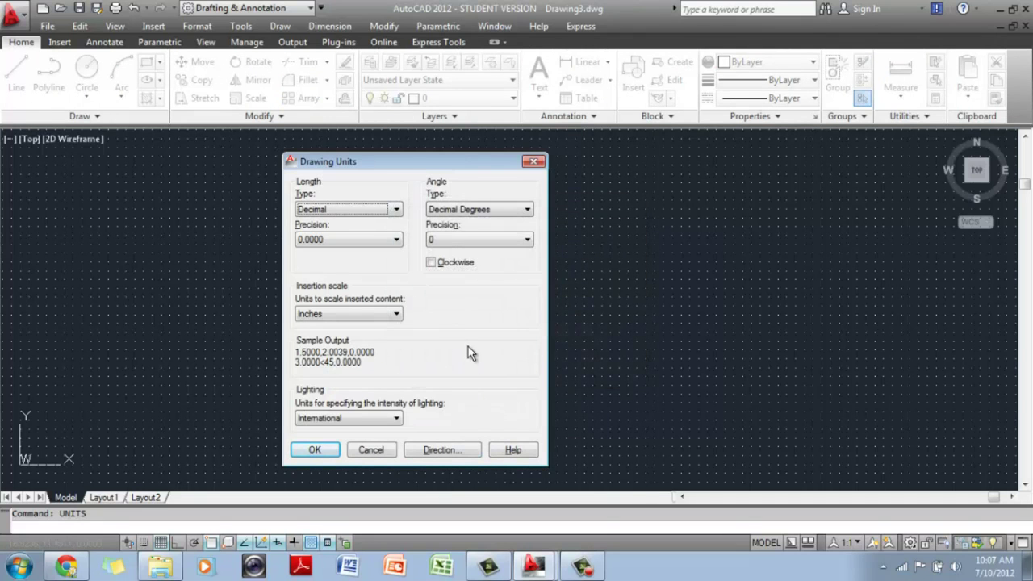
pyautogui.click(395, 211)
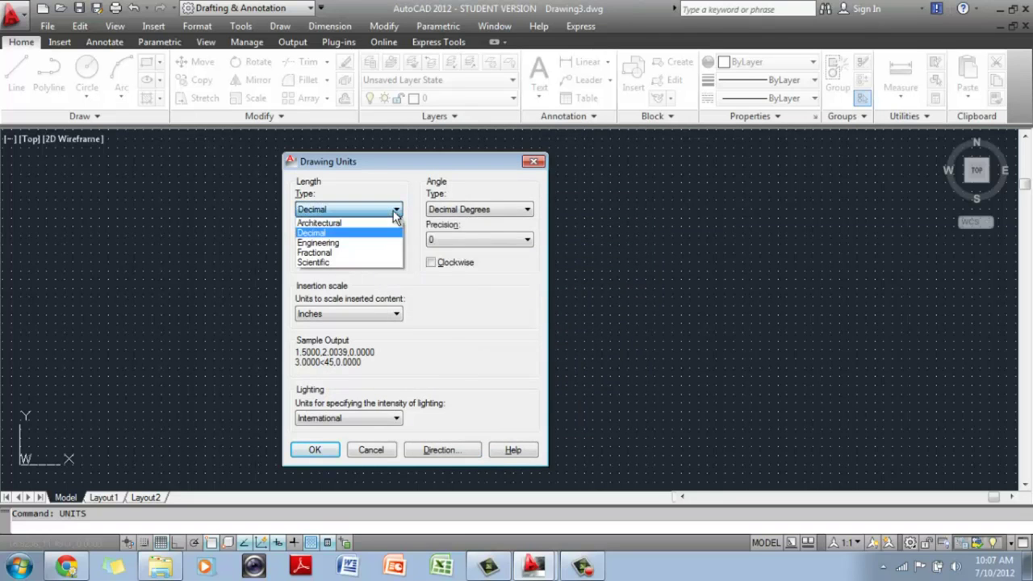
pyautogui.click(393, 223)
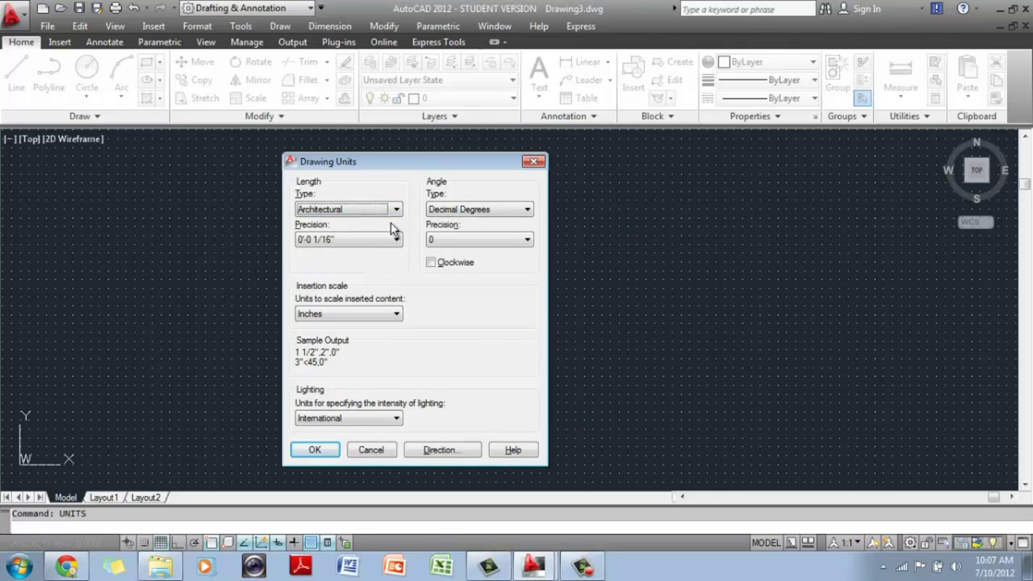
pyautogui.click(395, 210)
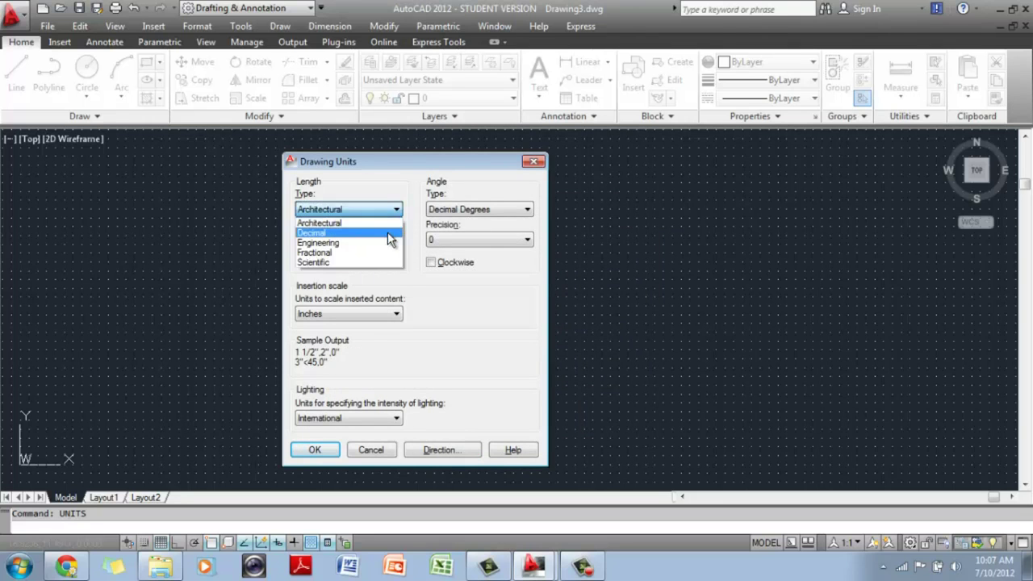
pyautogui.click(388, 233)
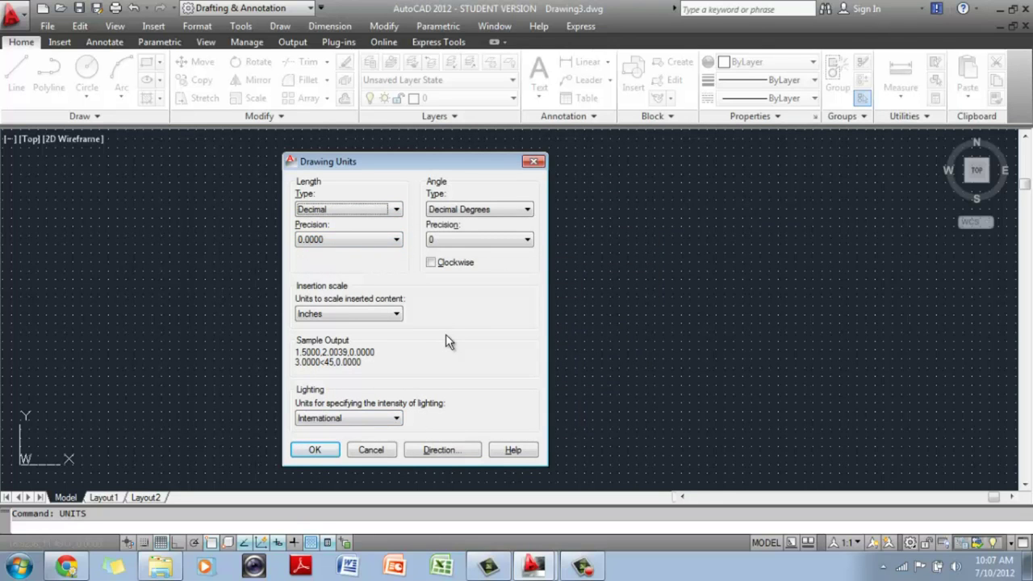
pyautogui.click(396, 210)
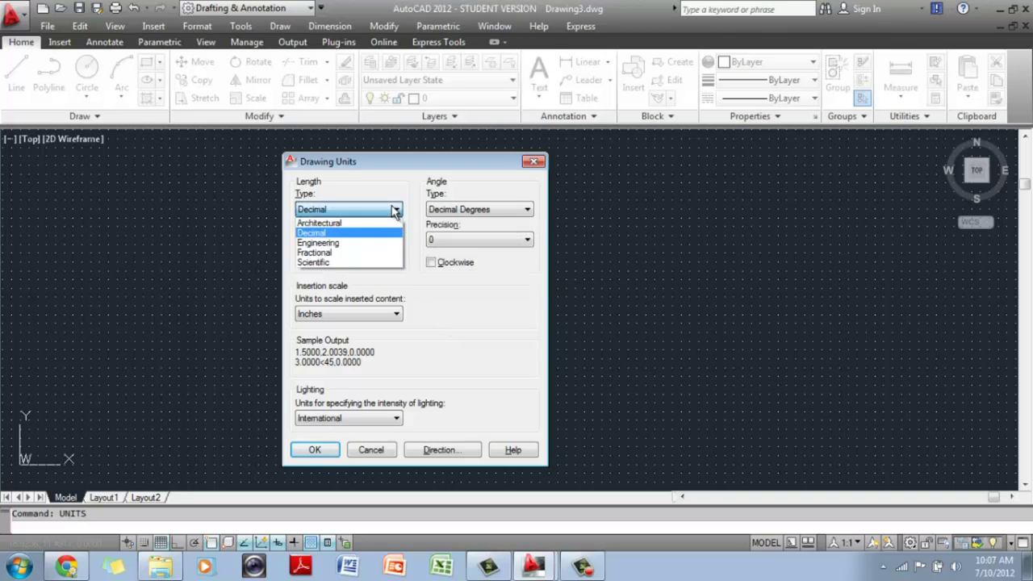
pyautogui.click(392, 223)
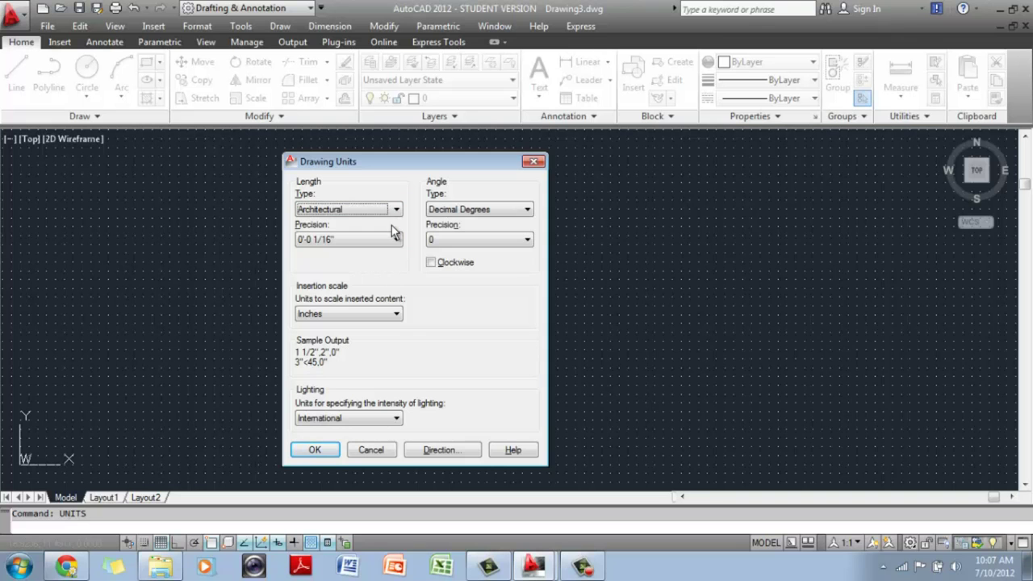
# Preview the Engineering, Fractional and Scientific formats, then settle on Architectural at 0'-0 1/16" precision.
pyautogui.click(396, 209)
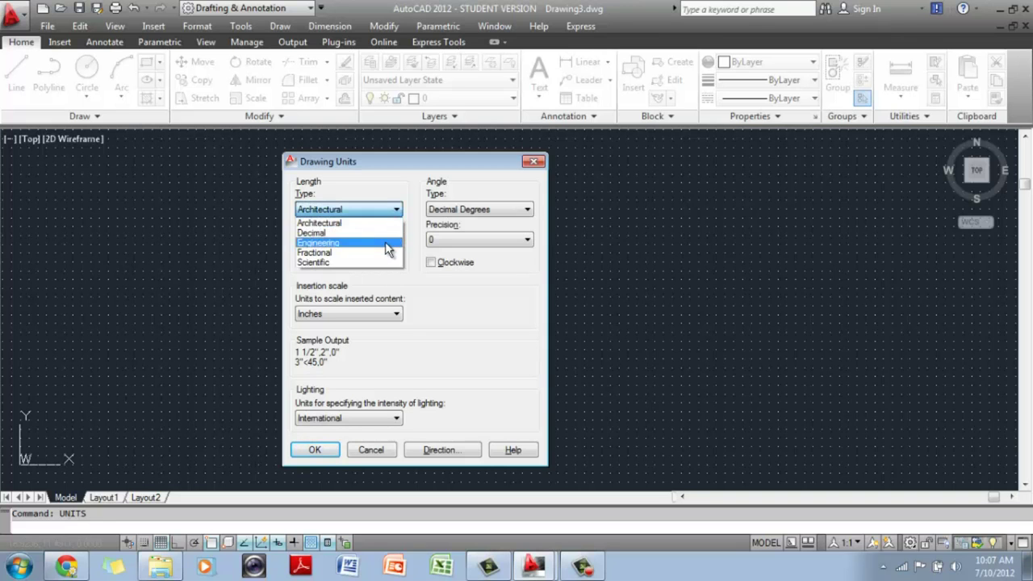
pyautogui.click(387, 243)
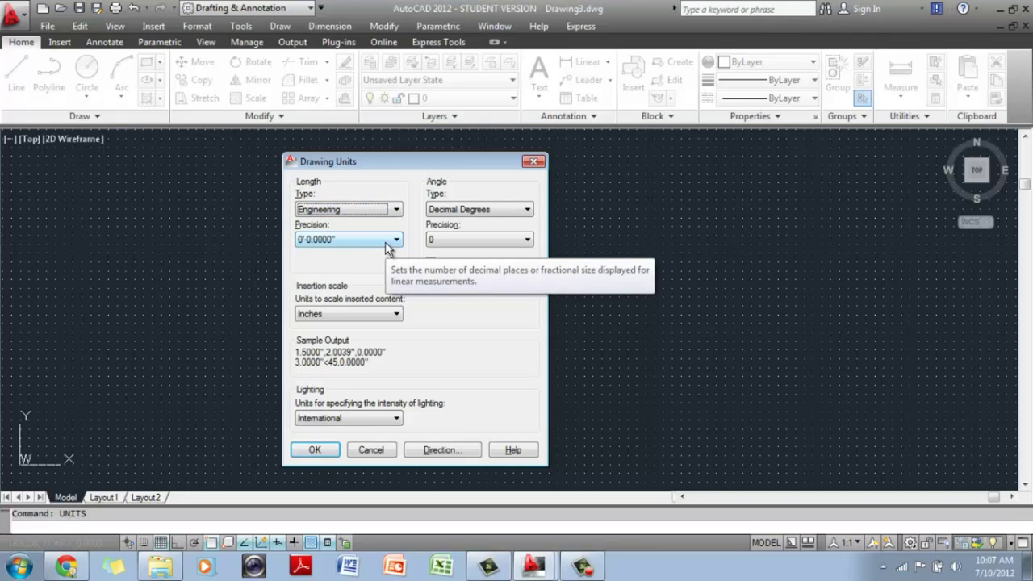
pyautogui.click(387, 210)
pyautogui.click(384, 254)
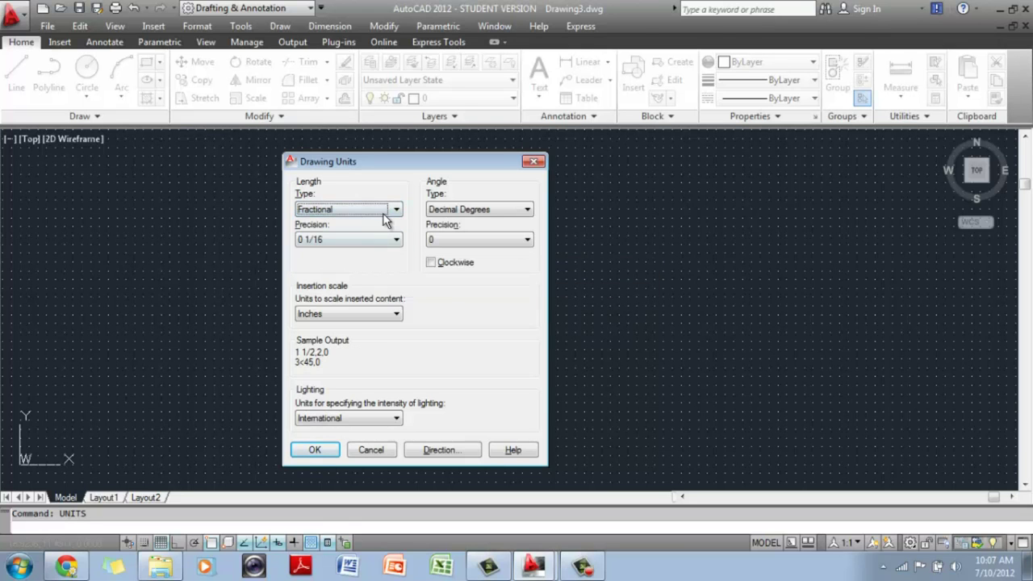
pyautogui.click(392, 210)
pyautogui.click(379, 263)
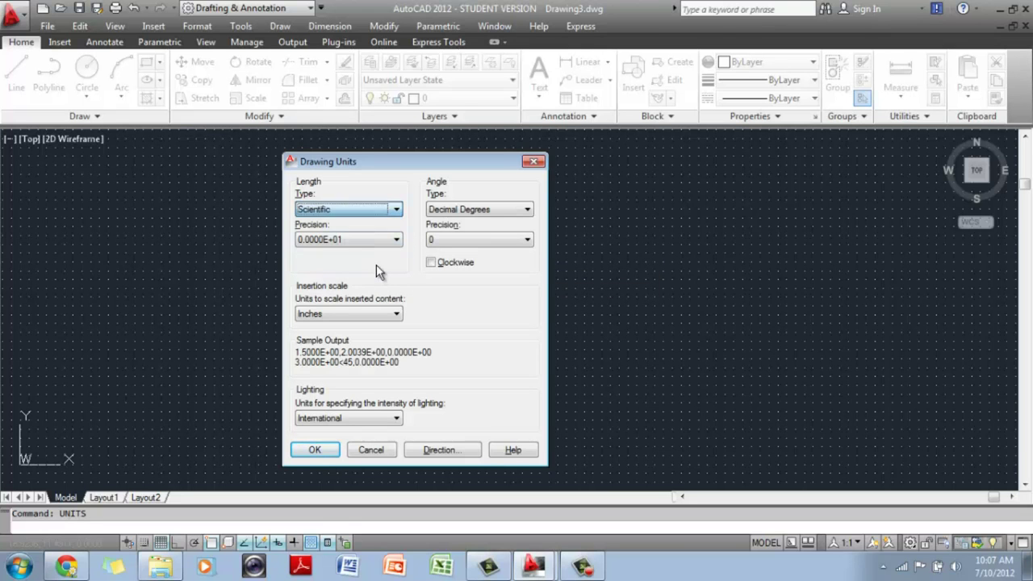
pyautogui.click(395, 210)
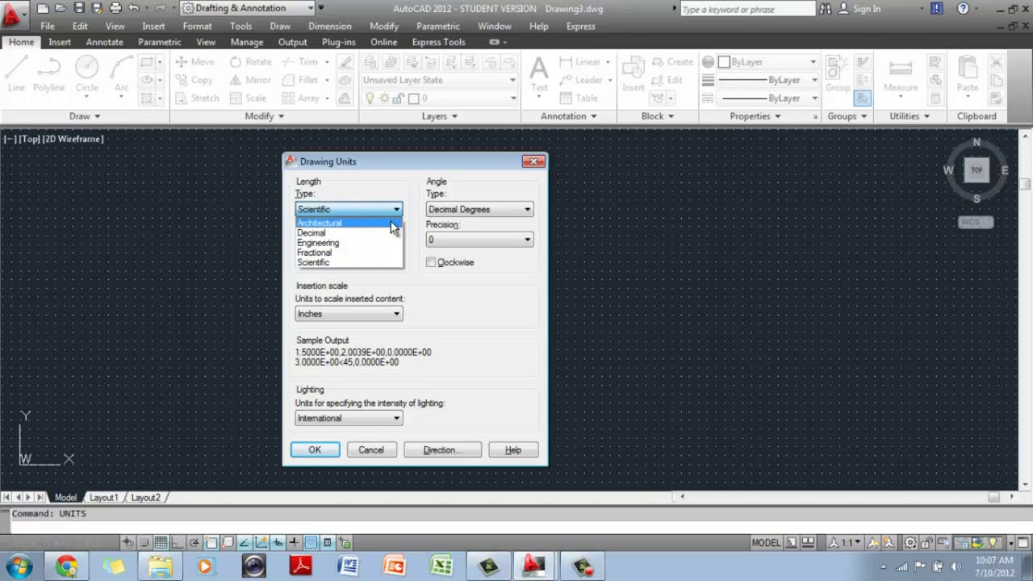
pyautogui.click(391, 223)
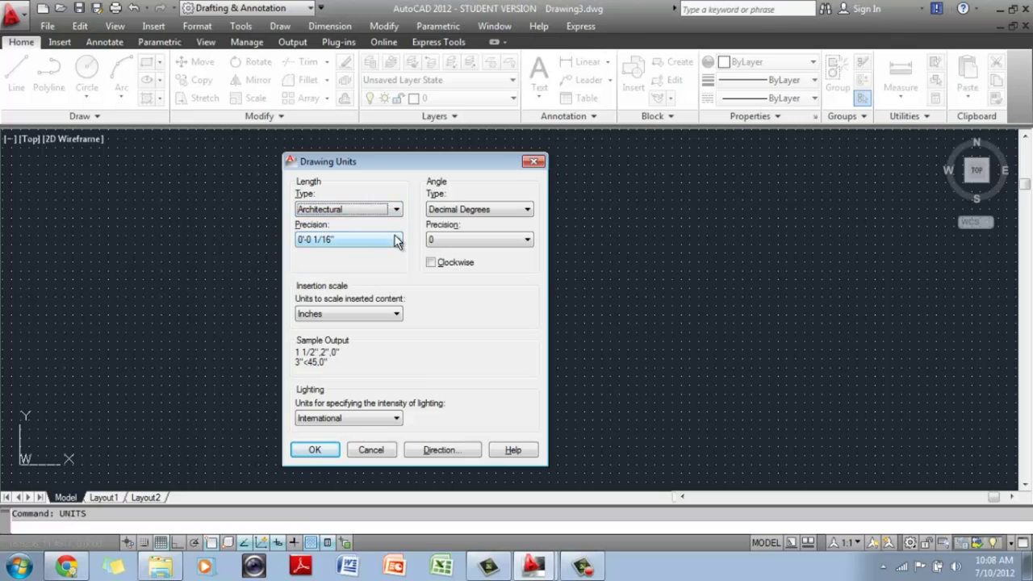
pyautogui.click(396, 240)
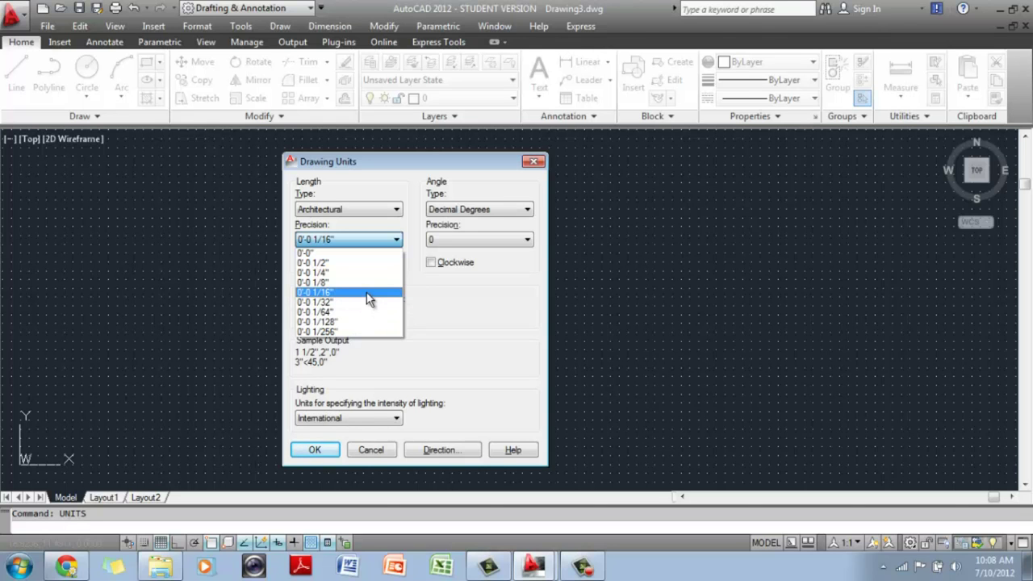
pyautogui.click(368, 299)
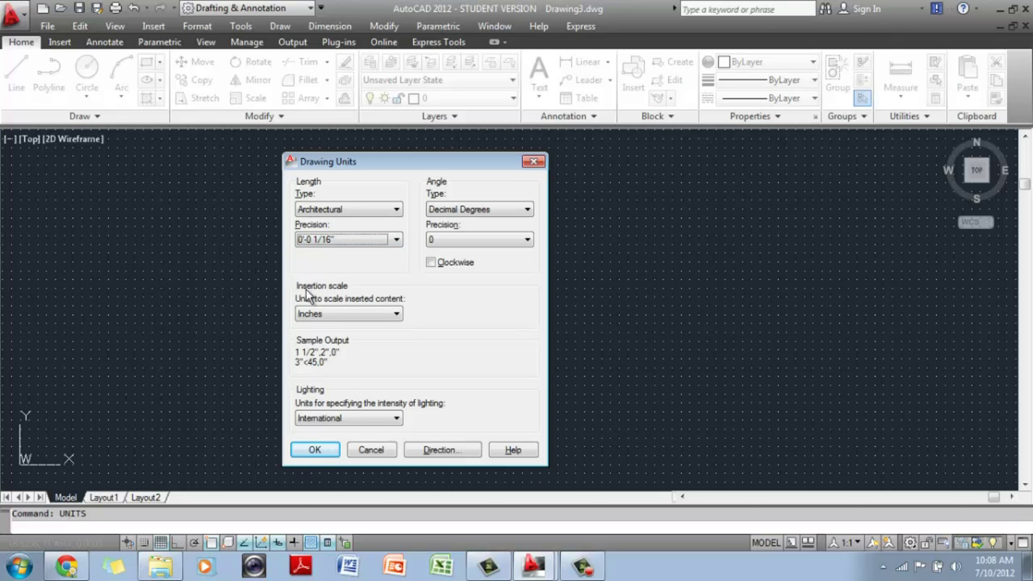
pyautogui.click(339, 315)
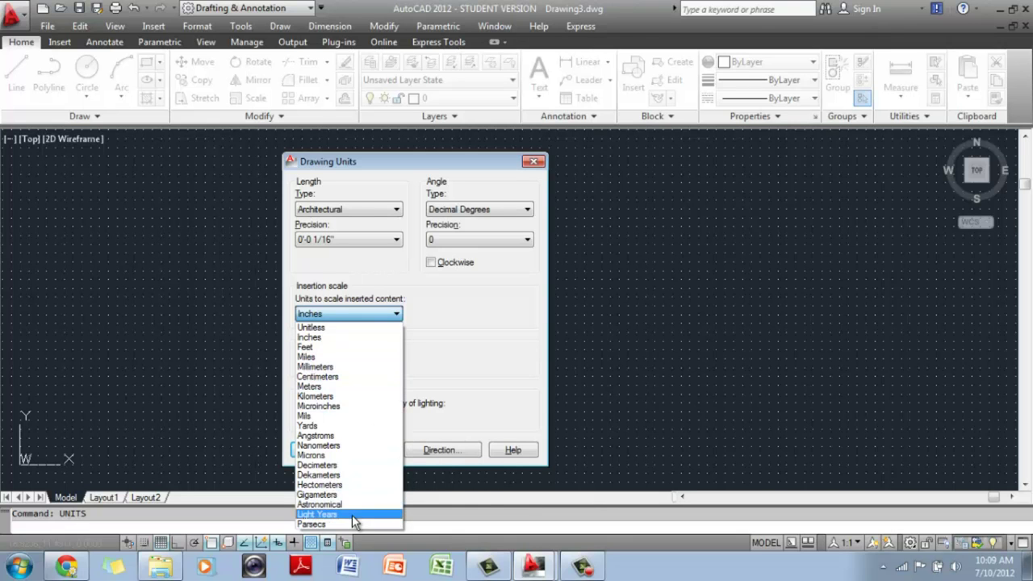
pyautogui.click(351, 338)
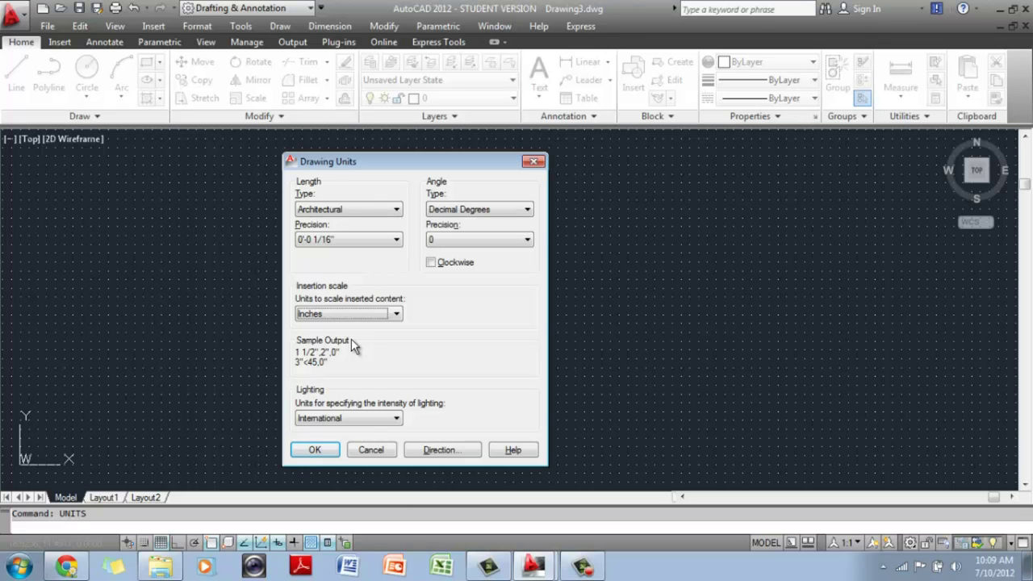
# Keep the Inches insertion scale and Architectural length type, then accept Drawing Units.
pyautogui.click(364, 314)
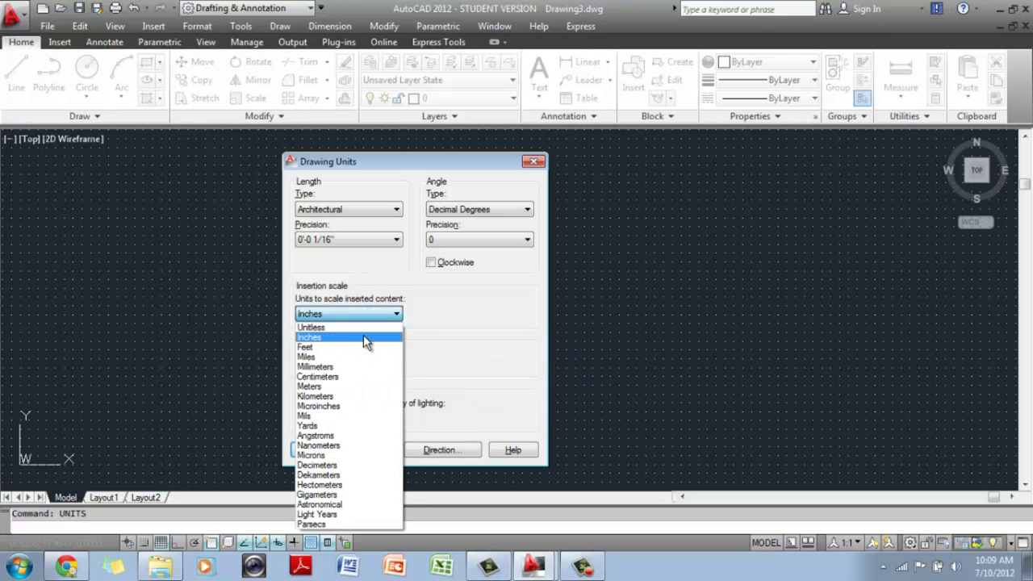
pyautogui.click(363, 337)
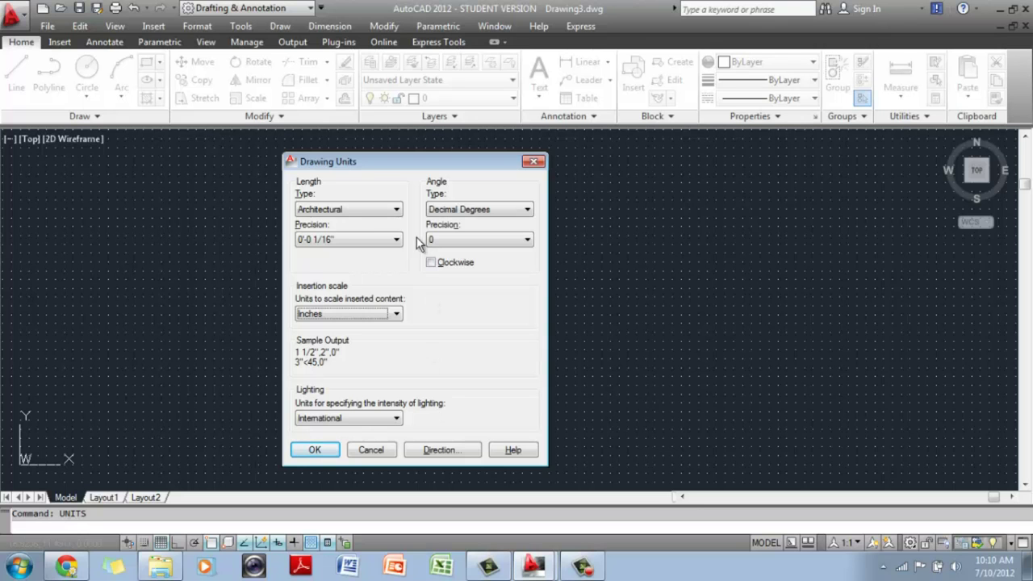
pyautogui.click(368, 210)
pyautogui.click(366, 225)
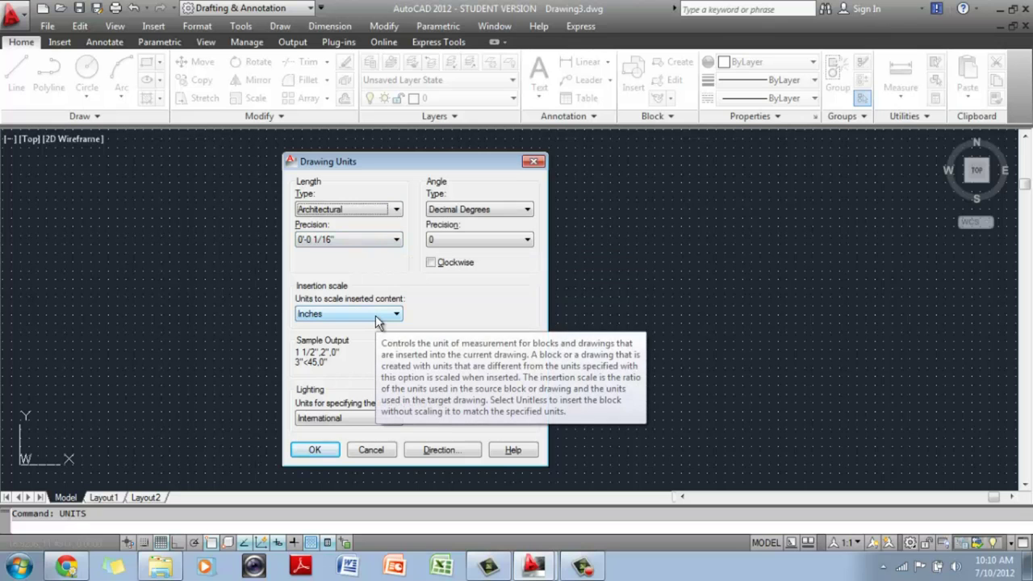
pyautogui.click(315, 449)
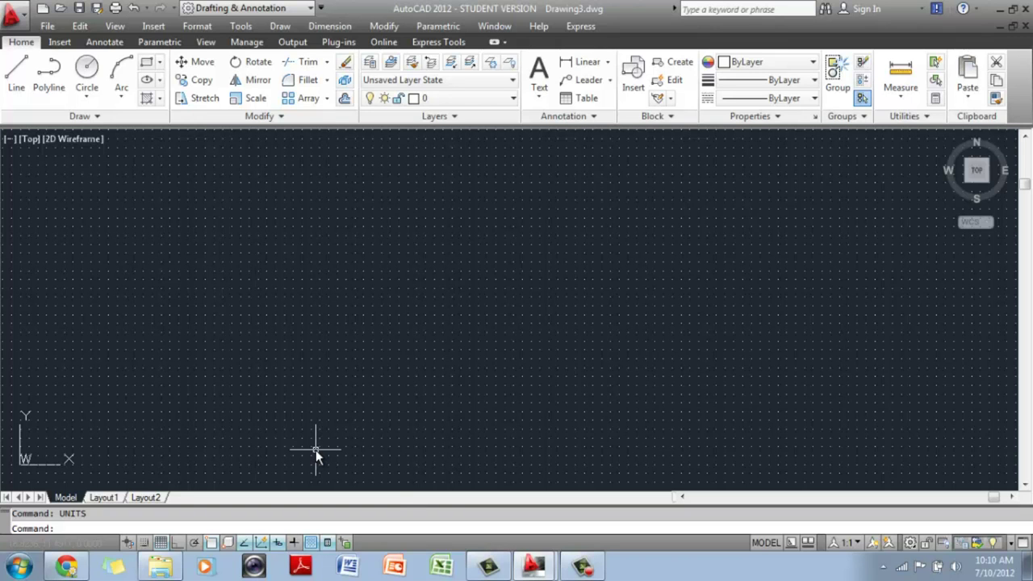
# Reopen UNITS and confirm Architectural, 0'-0 1/16" precision and Inches insertion scale.
pyautogui.write('units')
pyautogui.press('Return')
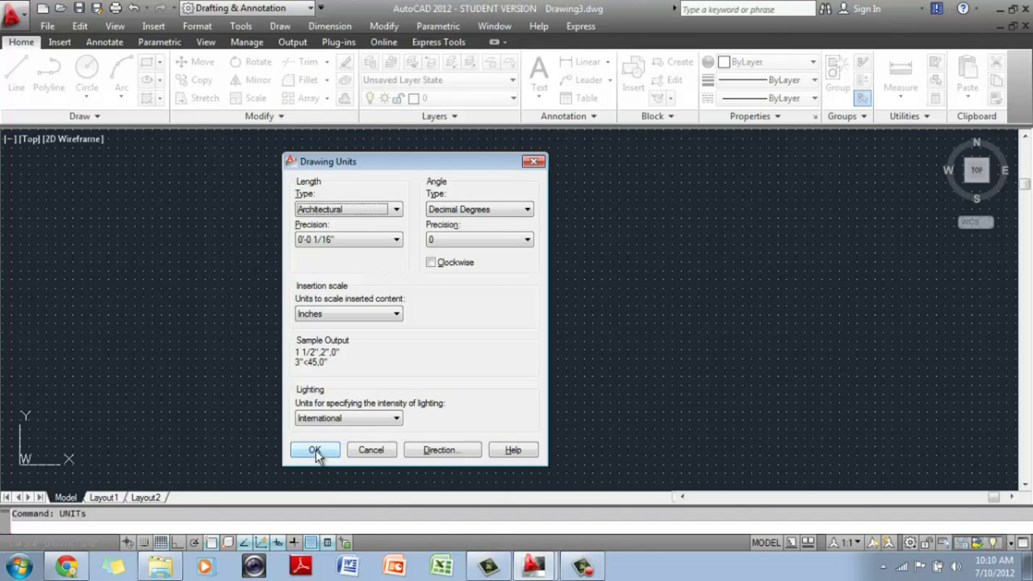
pyautogui.click(355, 209)
pyautogui.click(354, 210)
pyautogui.click(351, 240)
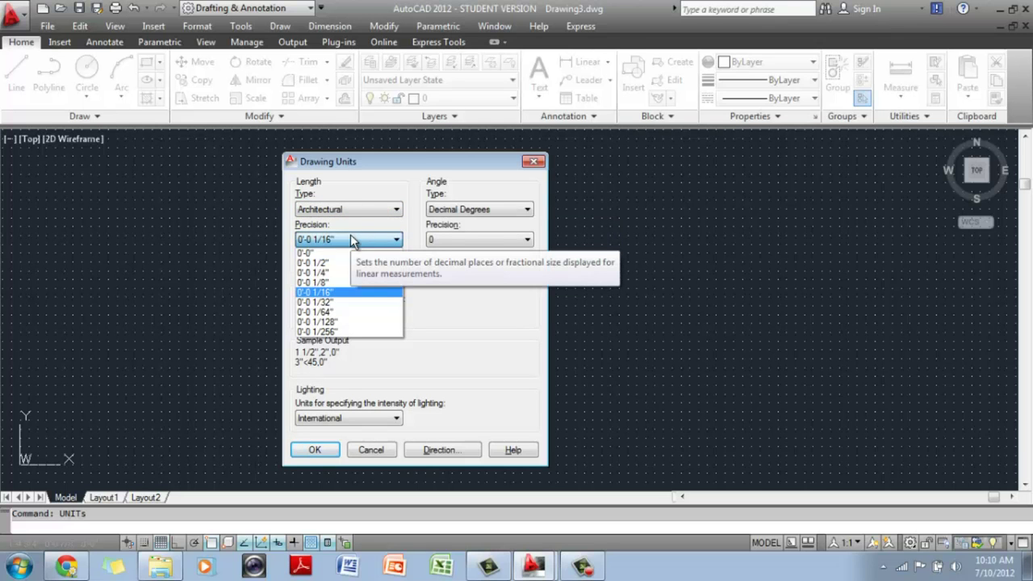
pyautogui.click(351, 240)
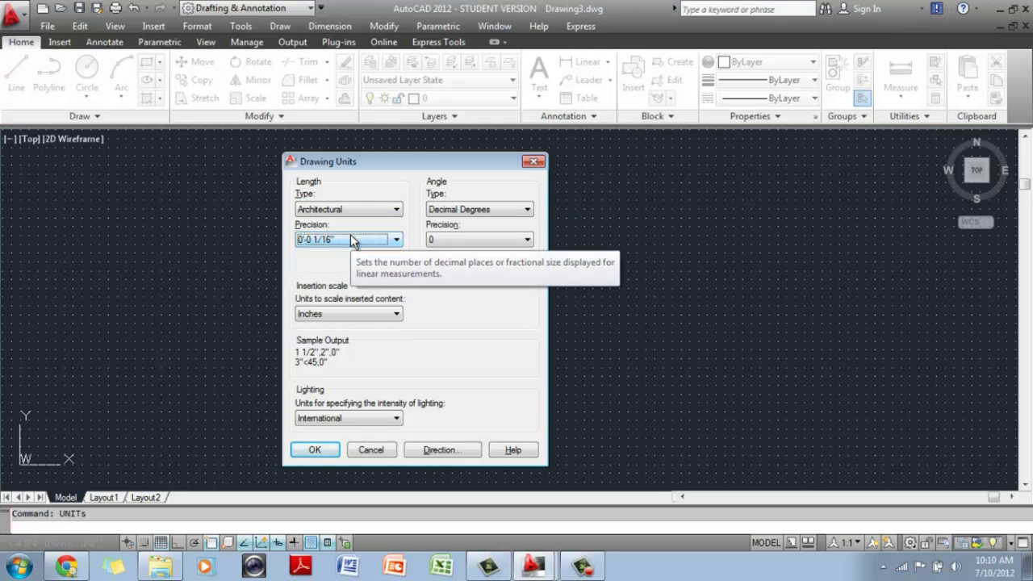
pyautogui.click(378, 315)
pyautogui.click(378, 315)
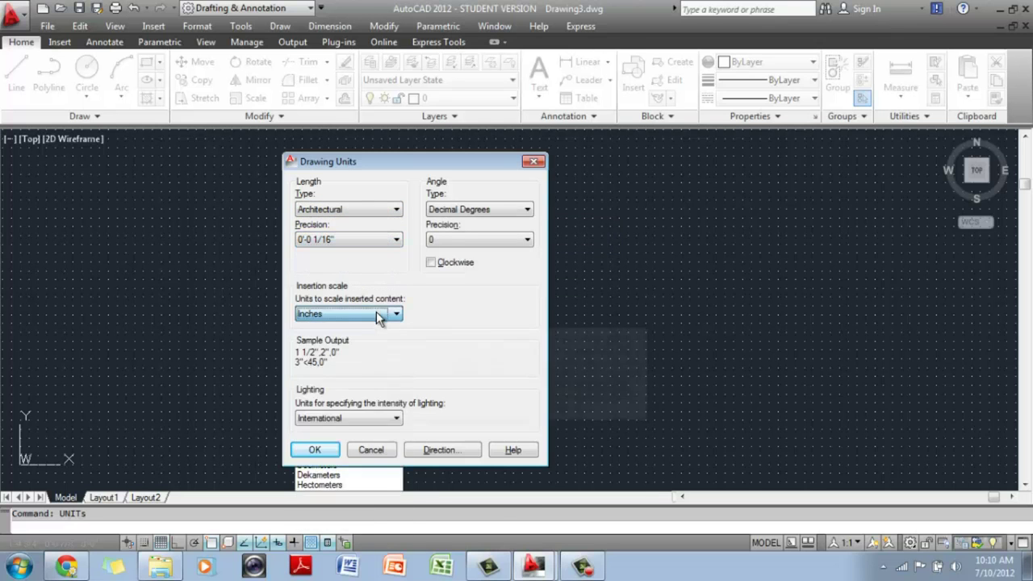
pyautogui.click(320, 454)
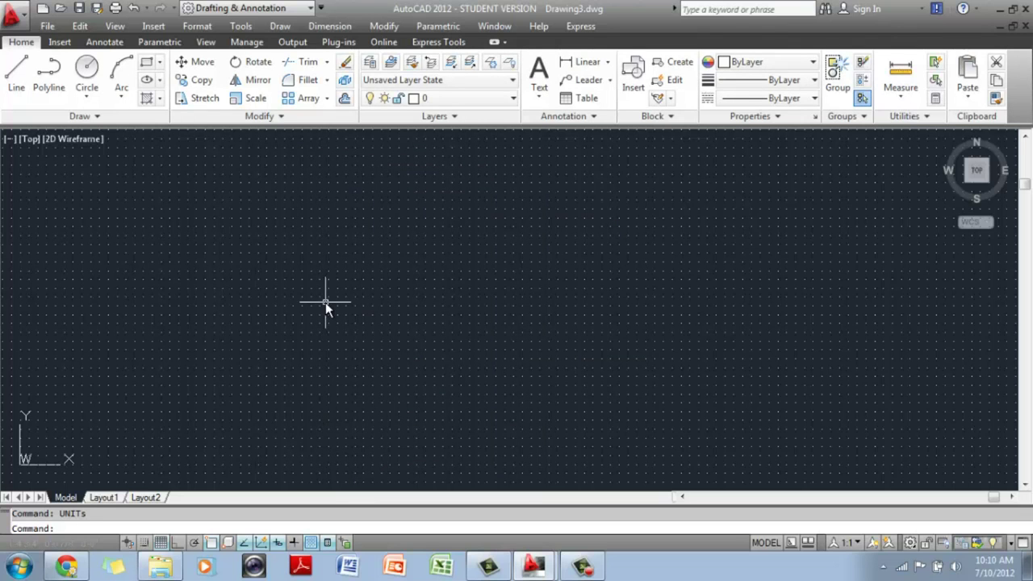
# Turn off the grid display from the status bar.
pyautogui.click(162, 542)
# Start Save As for the drawing and display the Files of type choices.
pyautogui.click(48, 27)
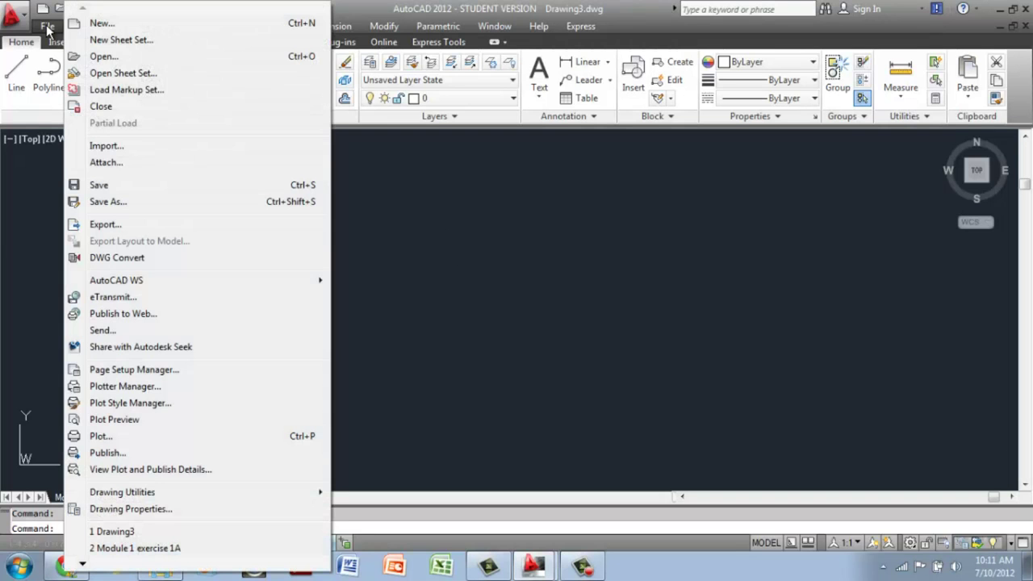
pyautogui.click(146, 205)
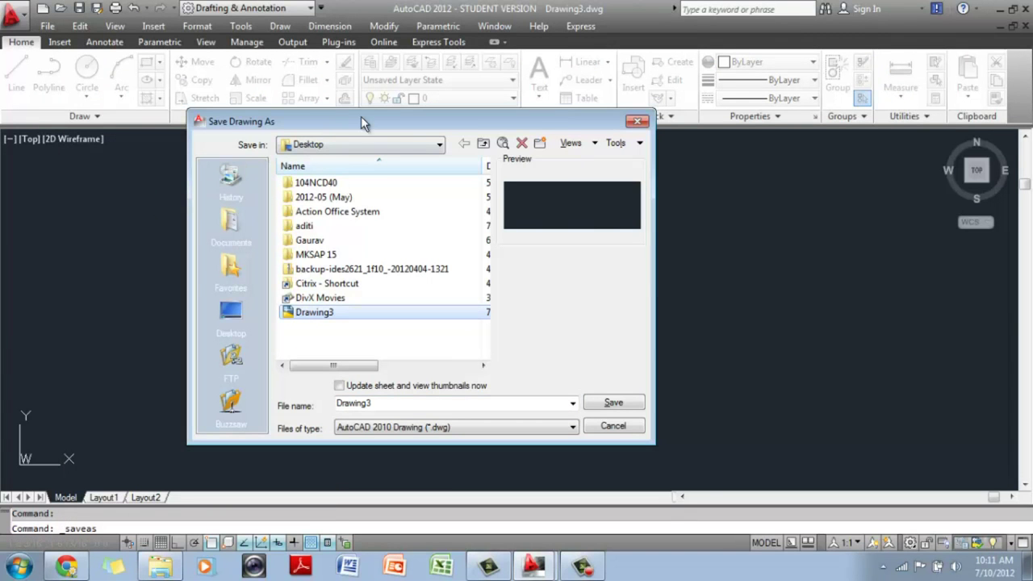
pyautogui.moveTo(374, 125); pyautogui.dragTo(396, 131)
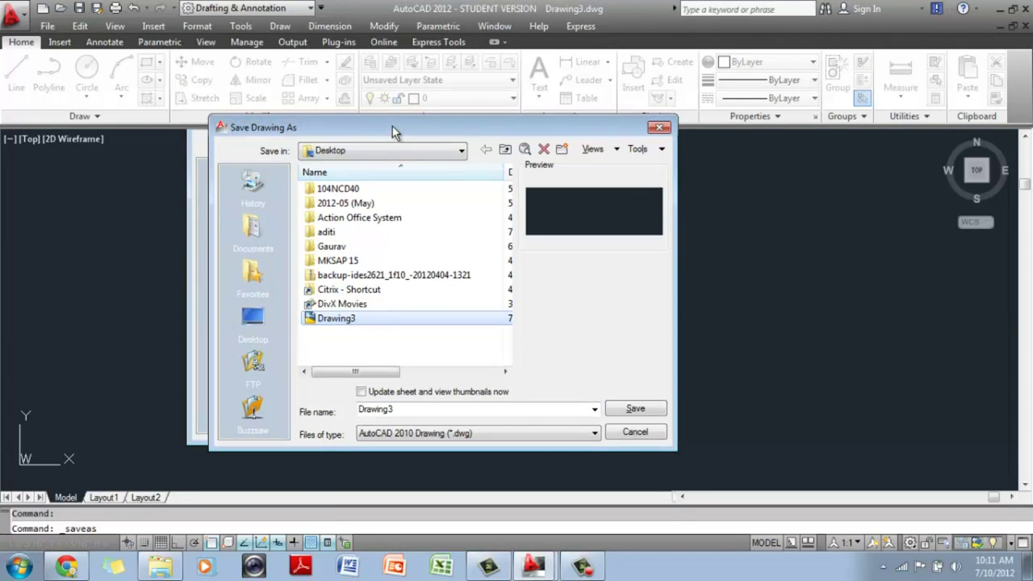
pyautogui.click(532, 430)
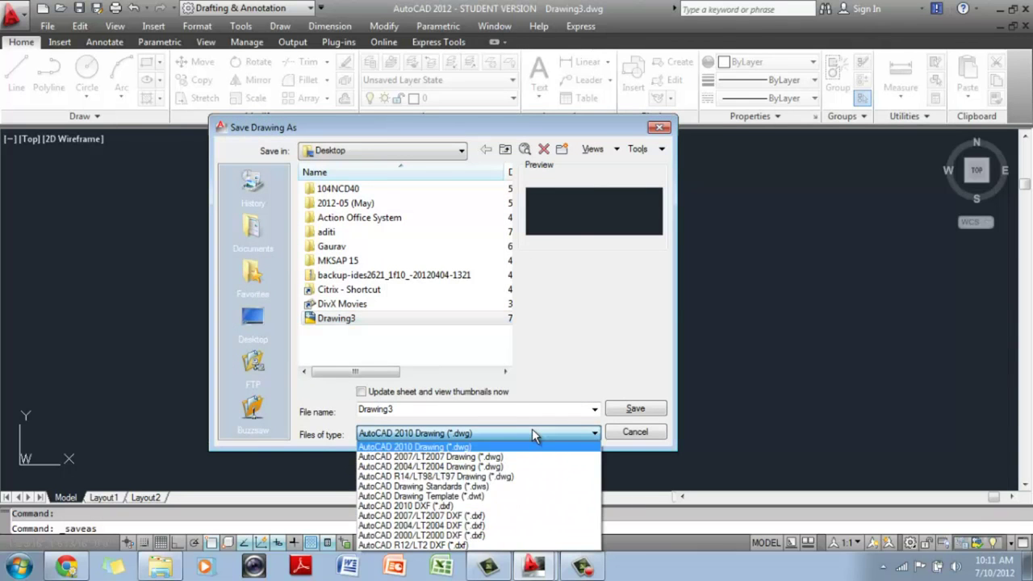
# Set the file type to AutoCAD Drawing Template (*.dwt) and create a new folder in the user's folder.
pyautogui.click(520, 500)
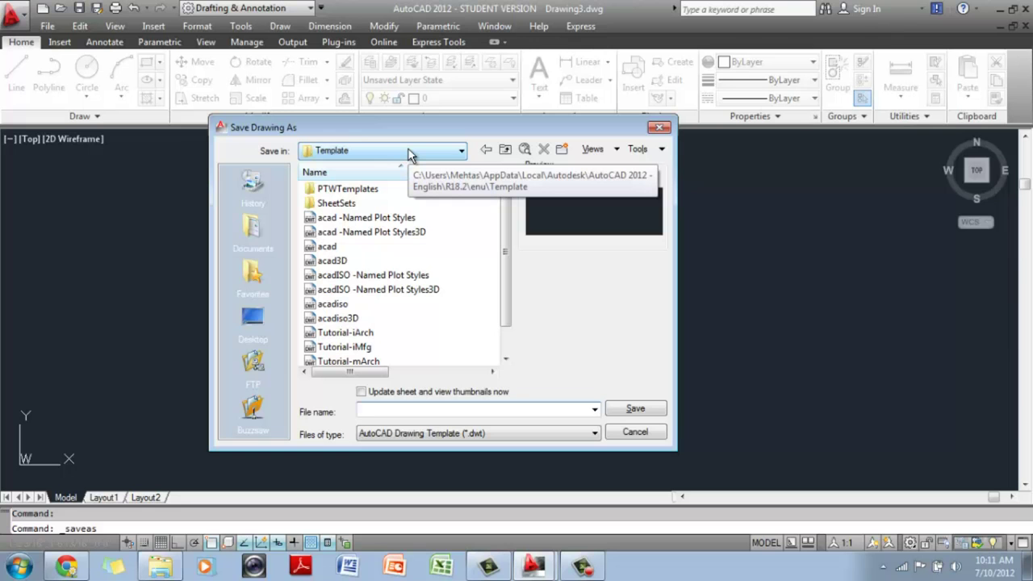
pyautogui.click(409, 152)
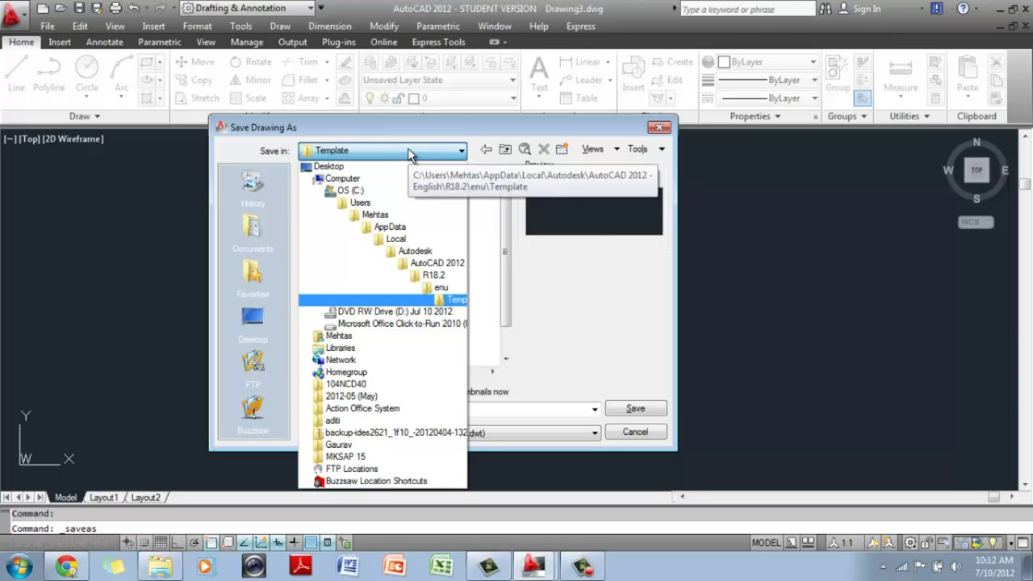
pyautogui.click(340, 422)
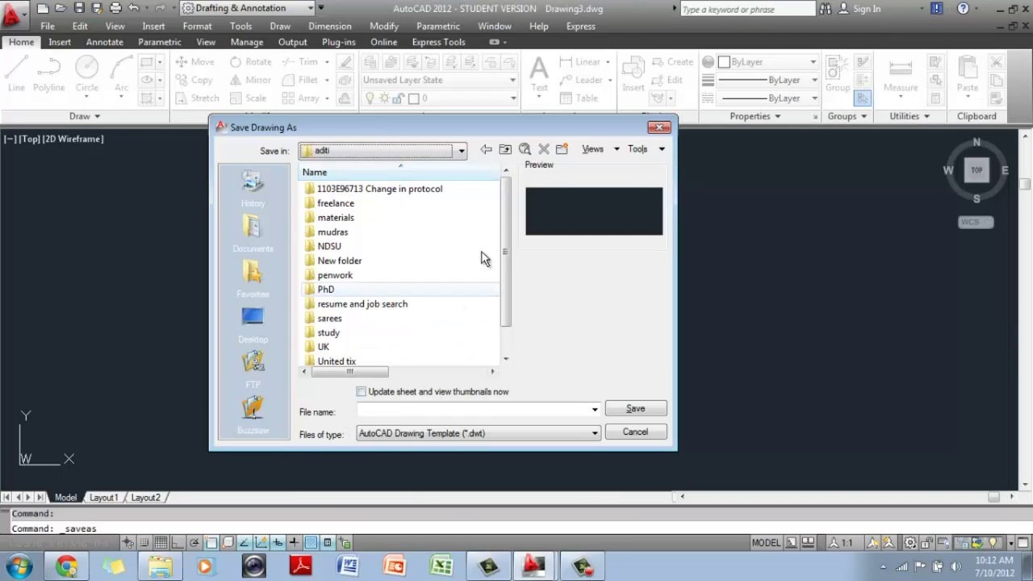
pyautogui.click(560, 150)
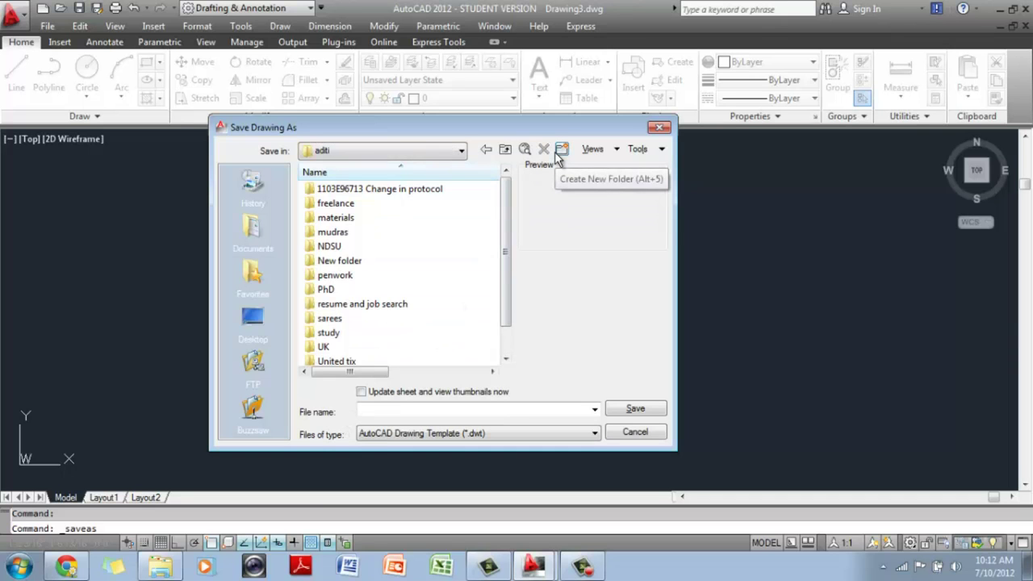
pyautogui.click(362, 259)
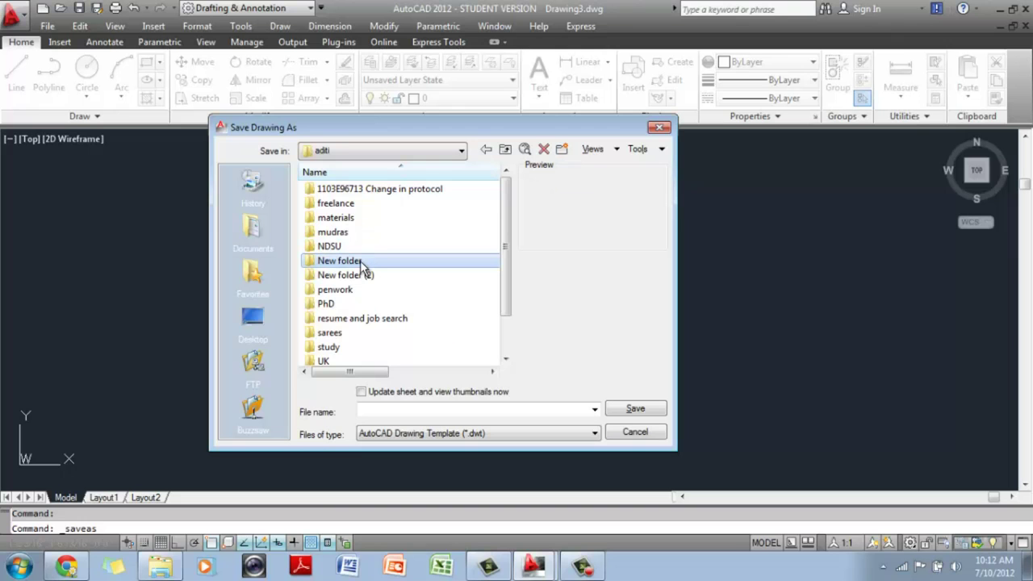
pyautogui.doubleClick(361, 261)
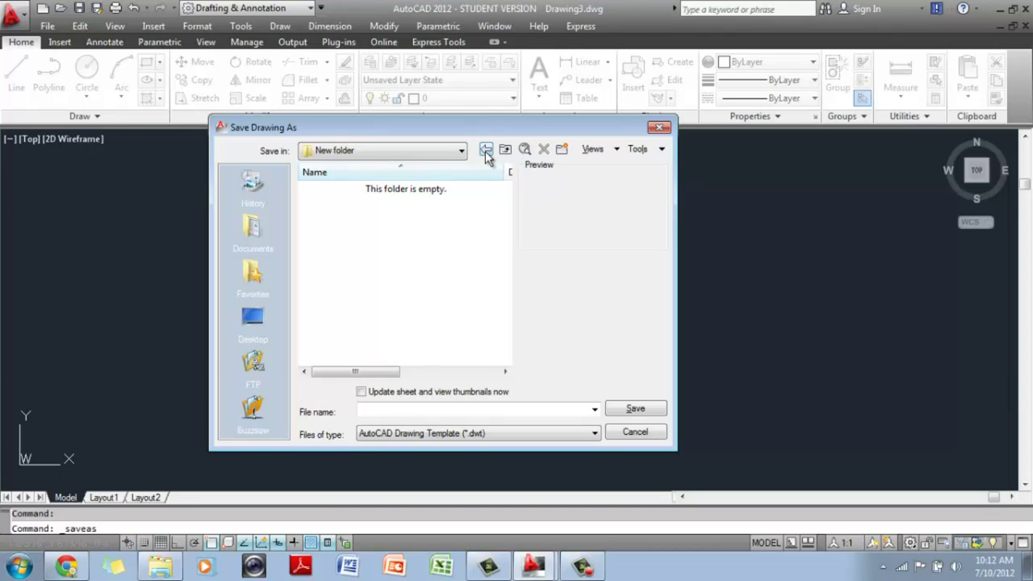
pyautogui.click(485, 149)
pyautogui.click(343, 264)
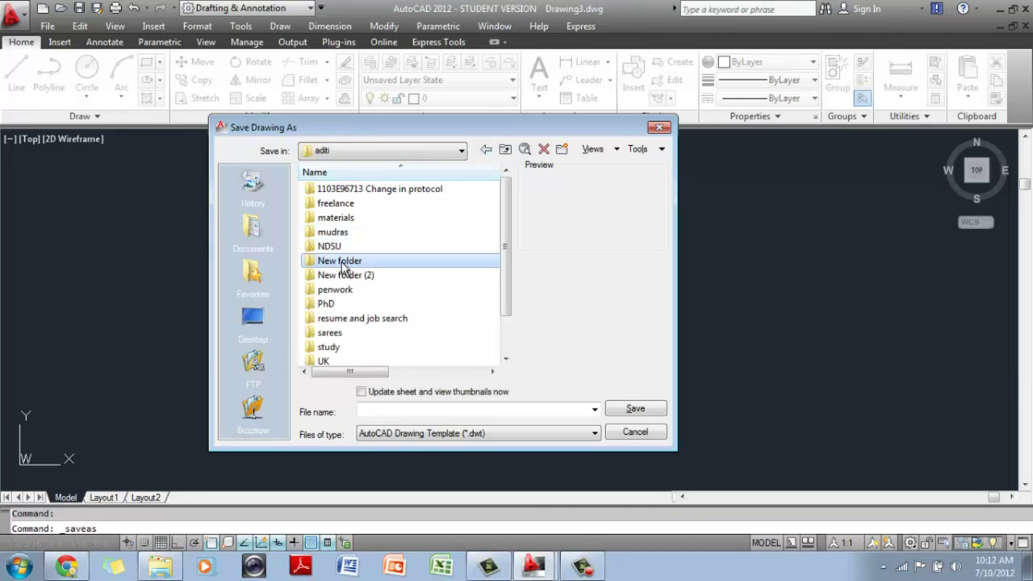
# Rename the new folder to AutoCAD, open it, and enter the file name 'Architectureal template'.
pyautogui.rightClick(342, 264)
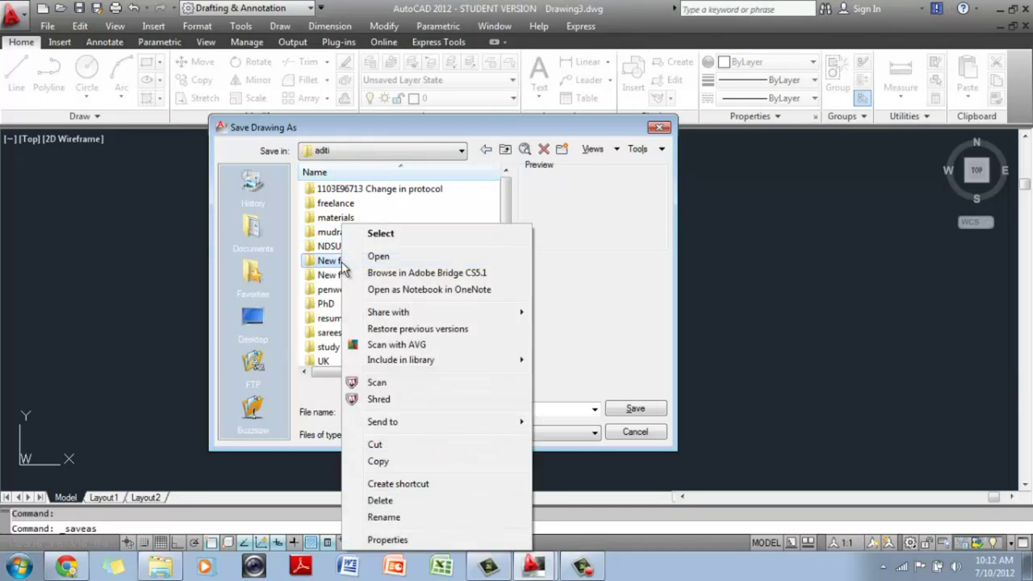
pyautogui.click(364, 522)
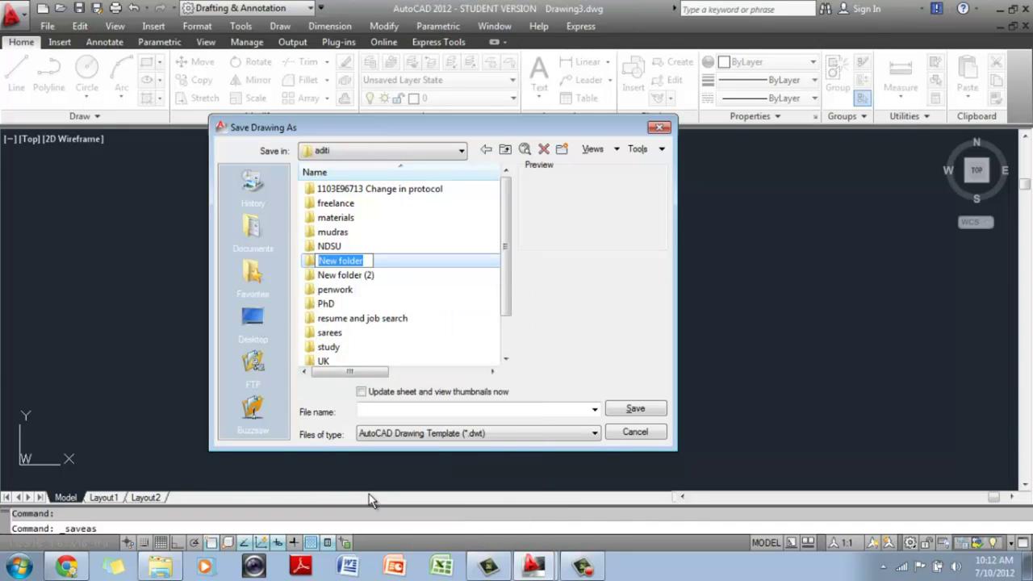
pyautogui.write('AutoCAD')
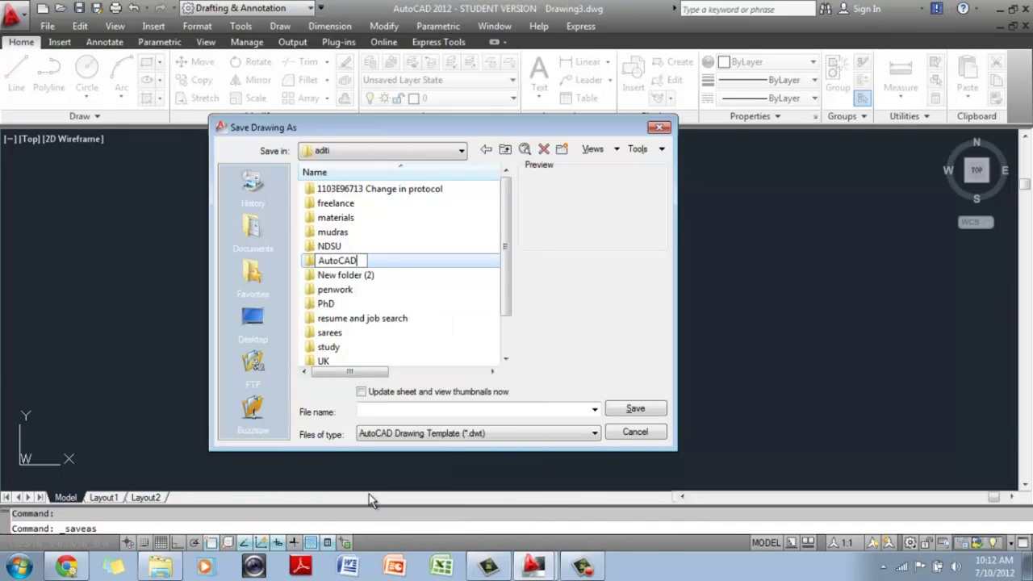
pyautogui.press('Return')
pyautogui.doubleClick(326, 202)
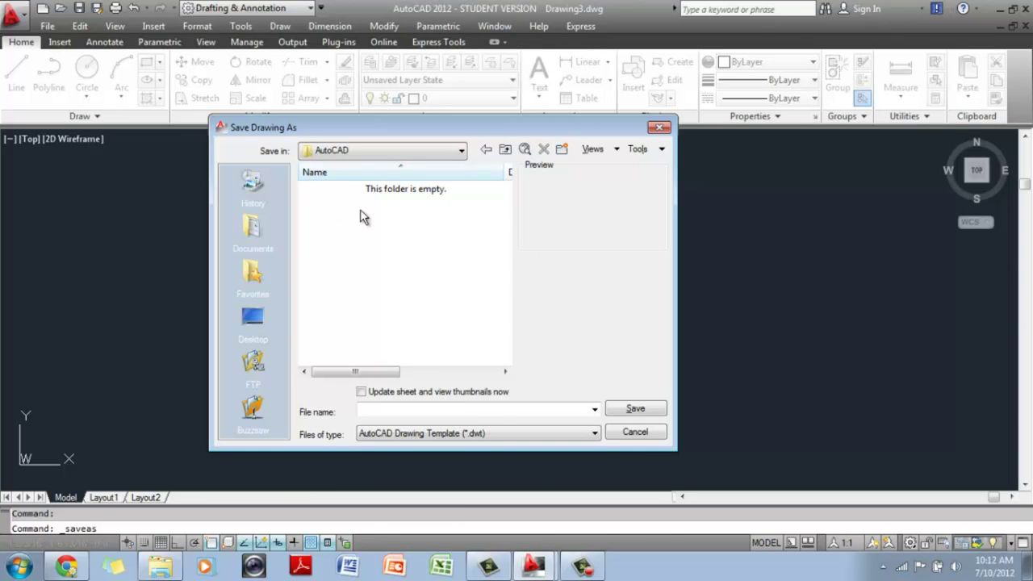
pyautogui.click(489, 411)
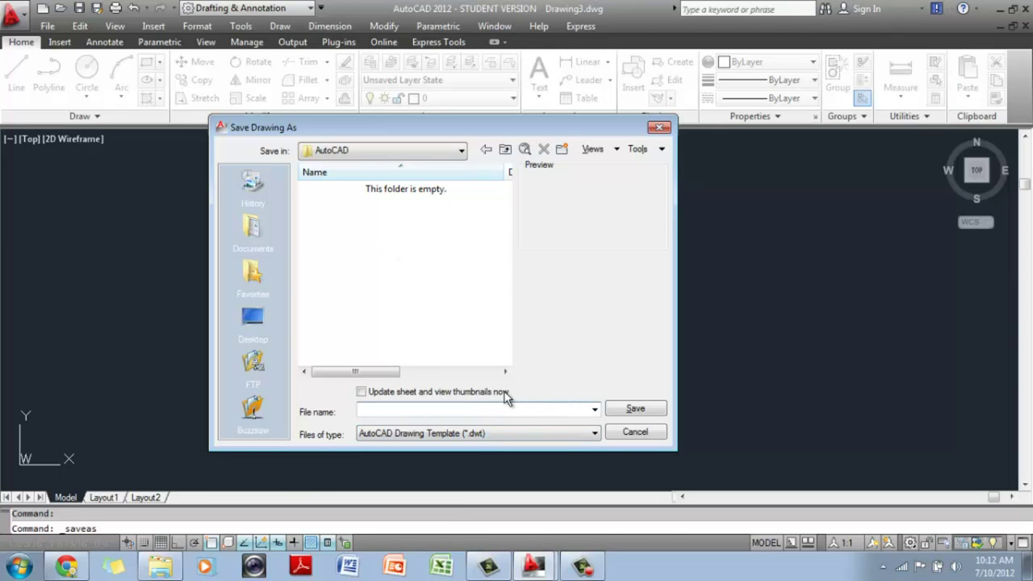
pyautogui.write('Architecture')
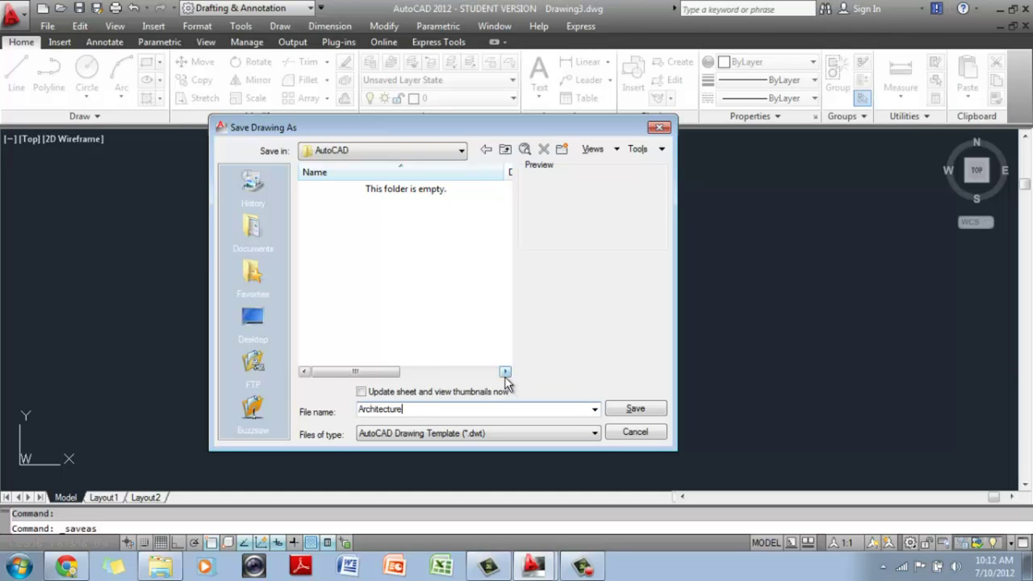
pyautogui.press('BackSpace')
pyautogui.write('al template')
# Save the template with description 'this is an architectural template, insertion = inches'.
pyautogui.click(655, 406)
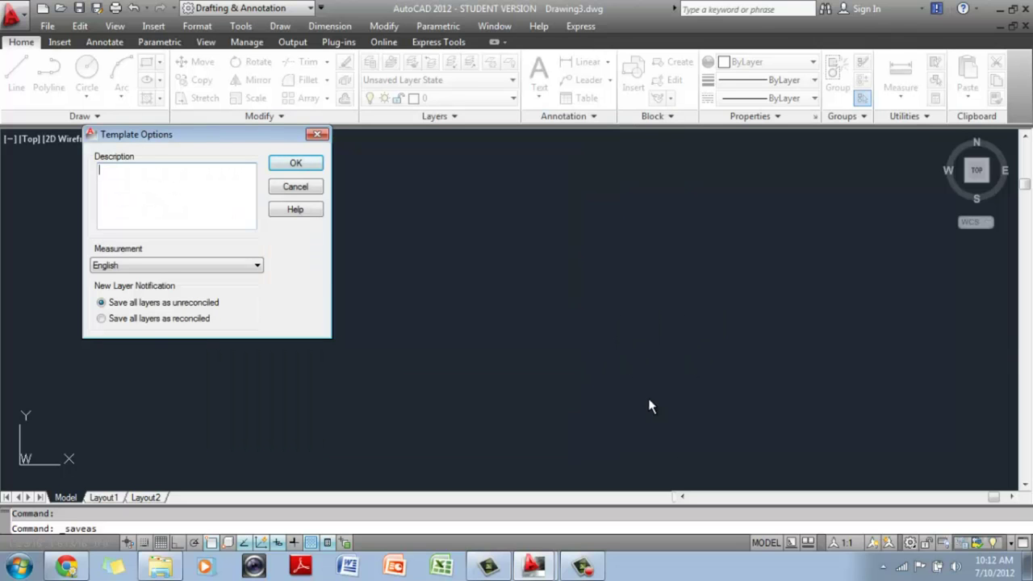
pyautogui.moveTo(226, 133); pyautogui.dragTo(405, 182)
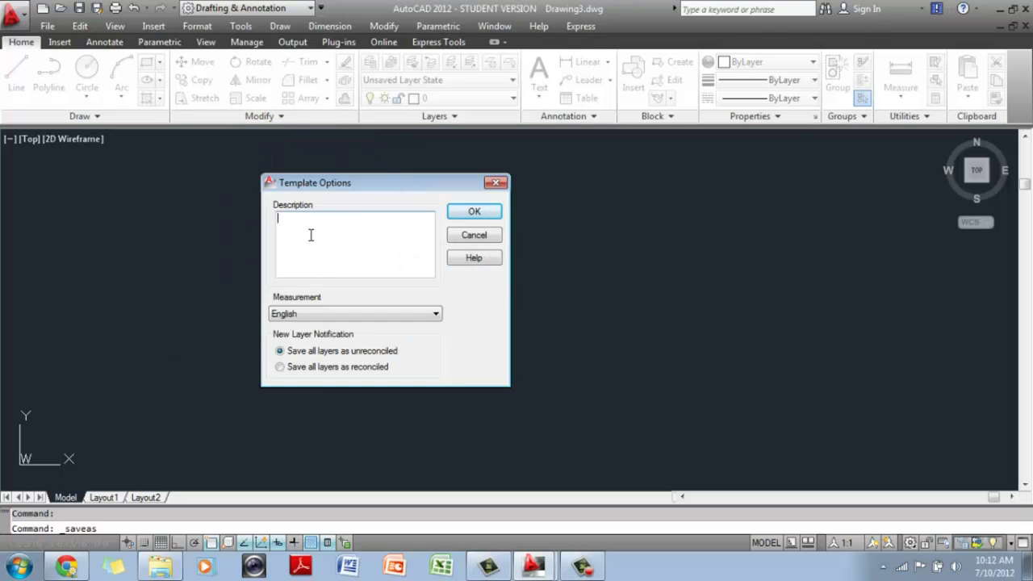
pyautogui.write('this is an architectural template, in')
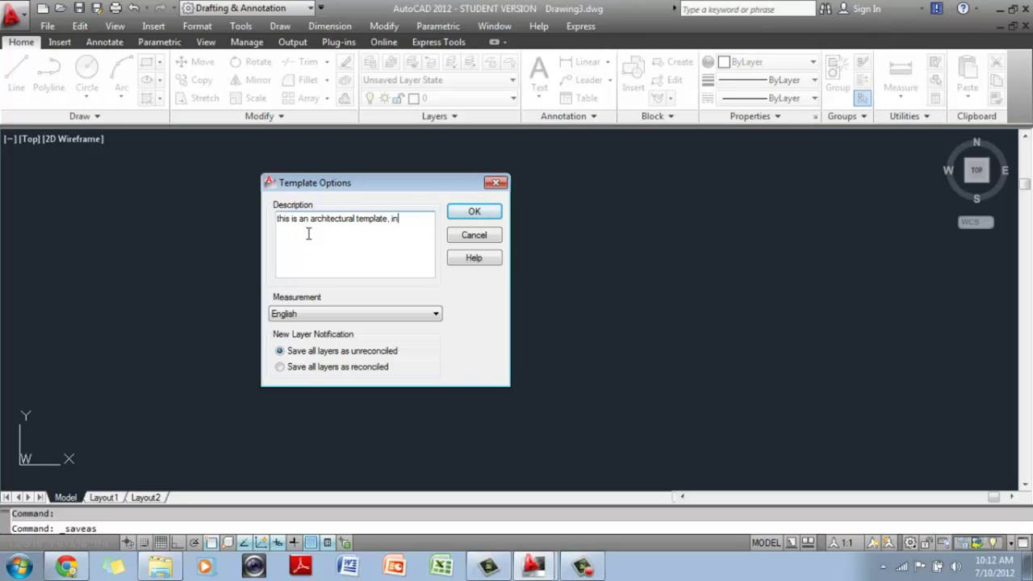
pyautogui.write('sertion = inches')
pyautogui.click(474, 211)
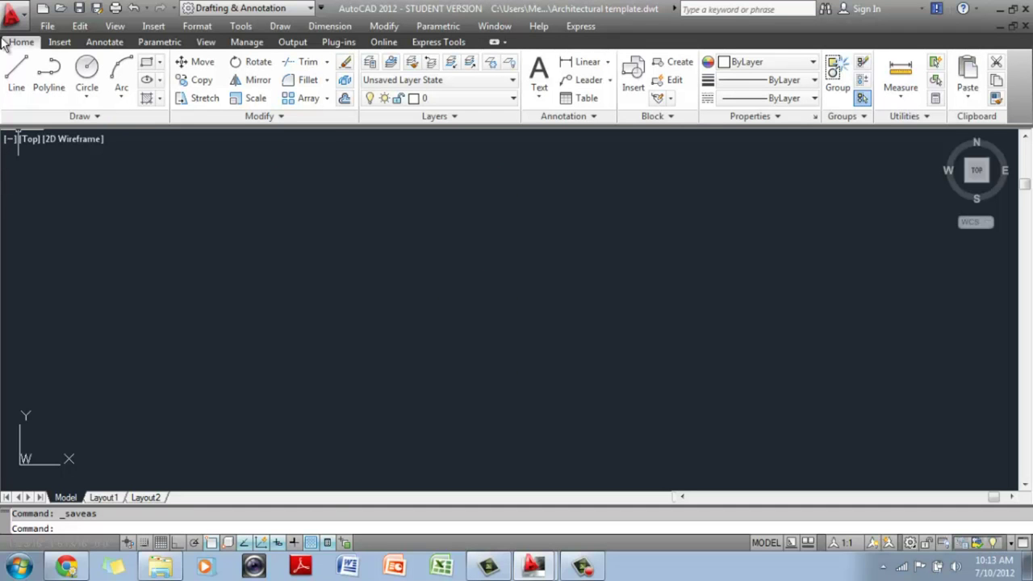
pyautogui.click(14, 15)
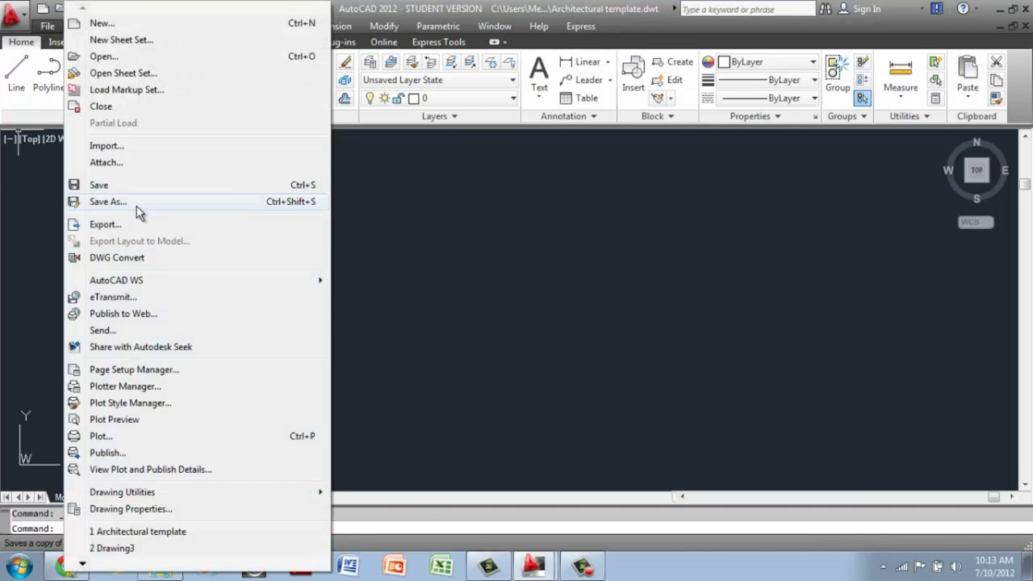
pyautogui.click(136, 207)
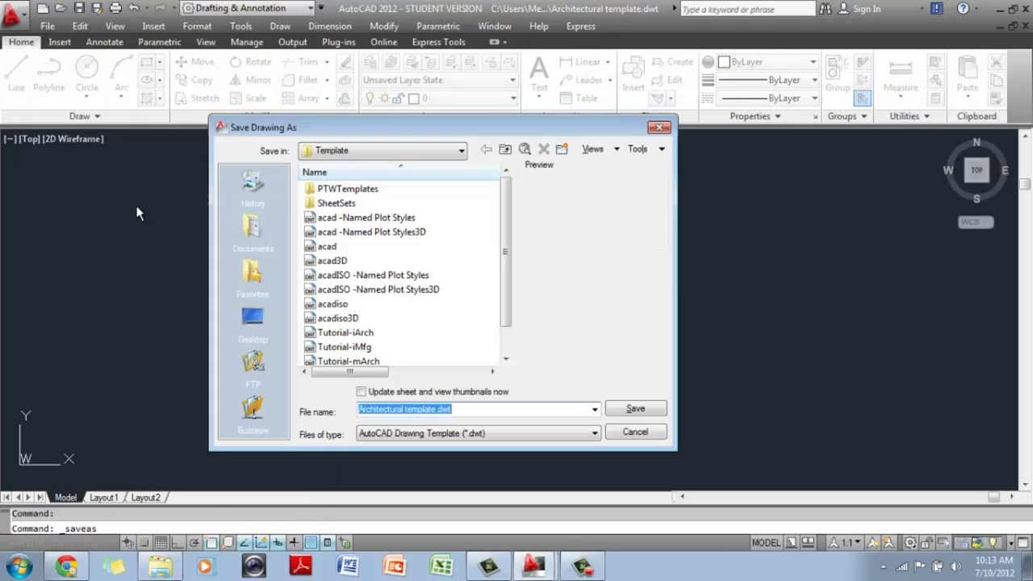
pyautogui.click(532, 434)
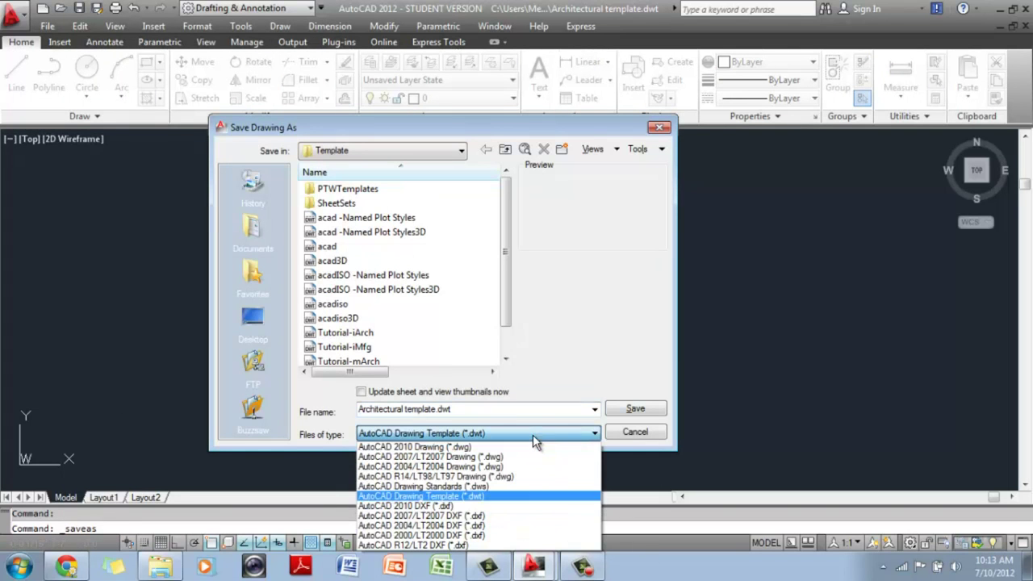
pyautogui.click(520, 497)
pyautogui.press('BackSpace')
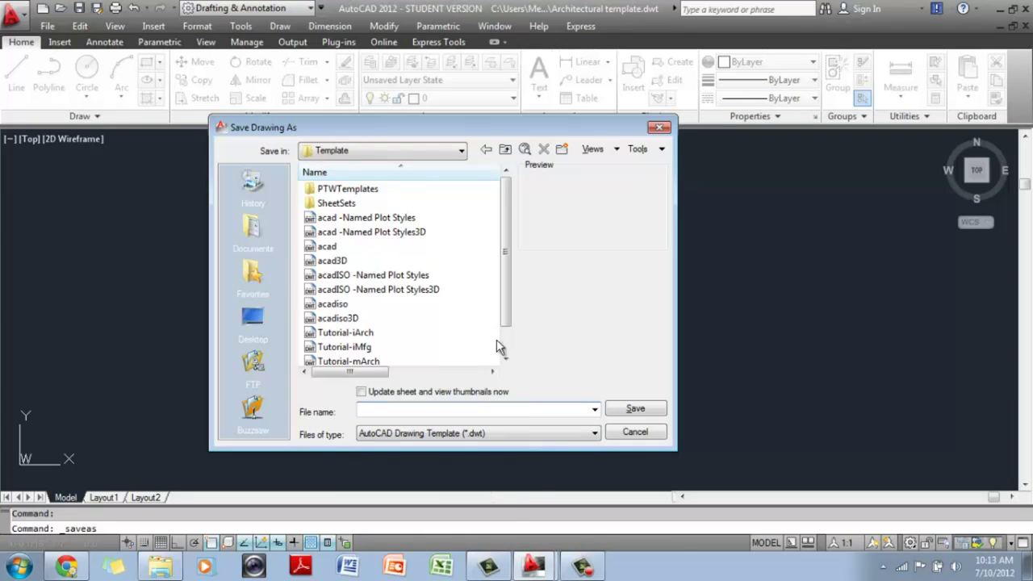
pyautogui.click(404, 152)
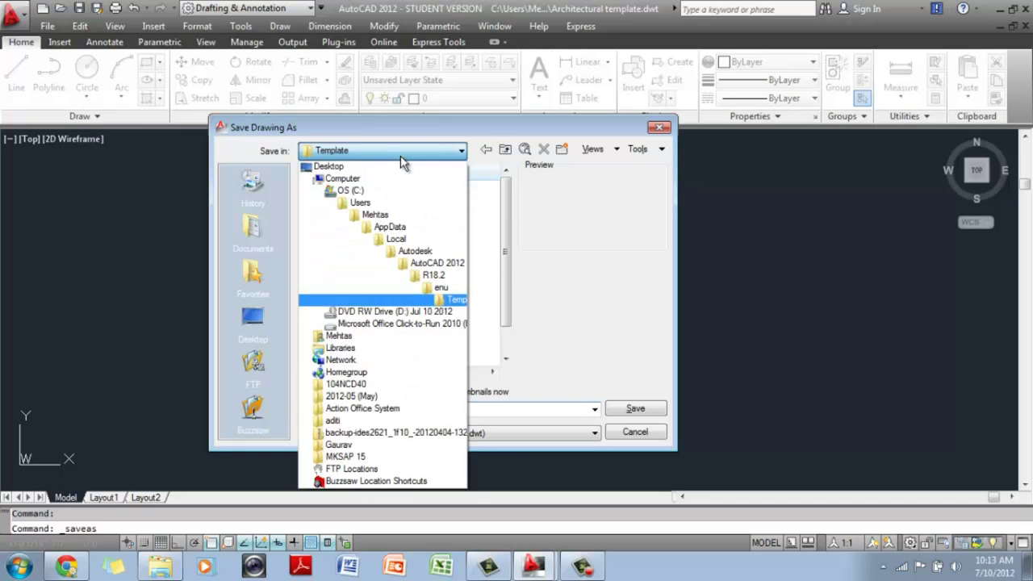
pyautogui.click(367, 419)
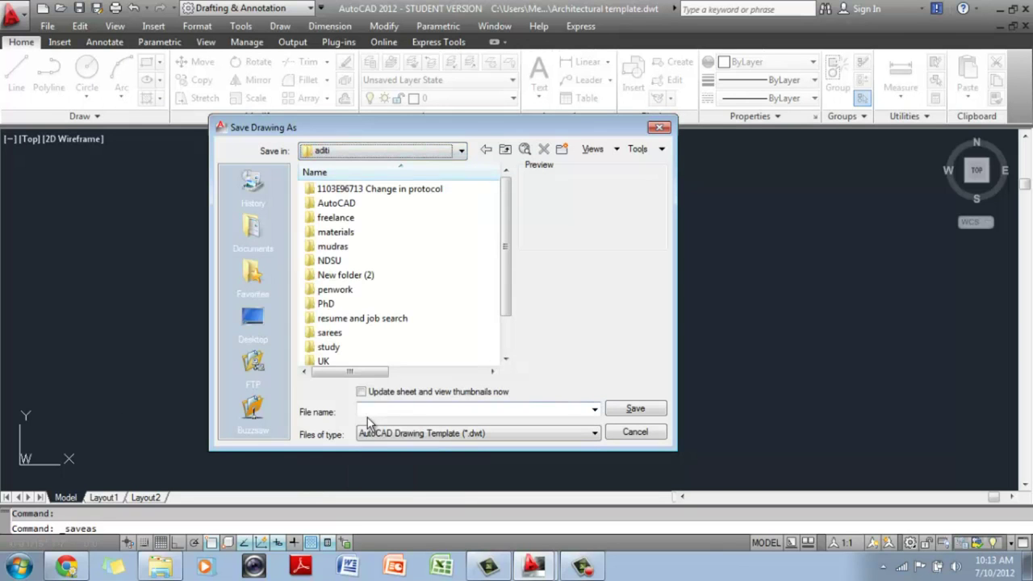
pyautogui.doubleClick(348, 203)
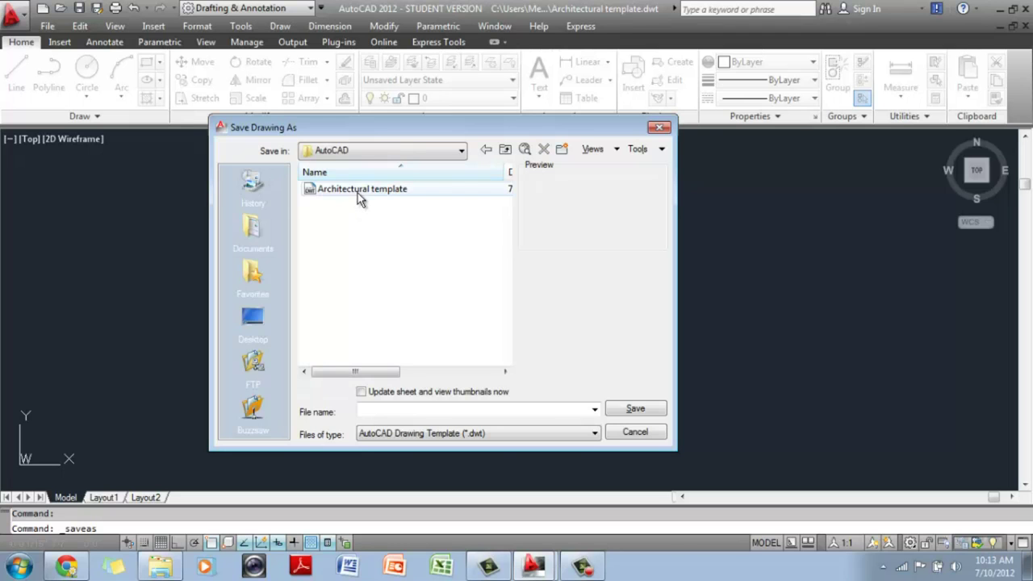
pyautogui.click(400, 411)
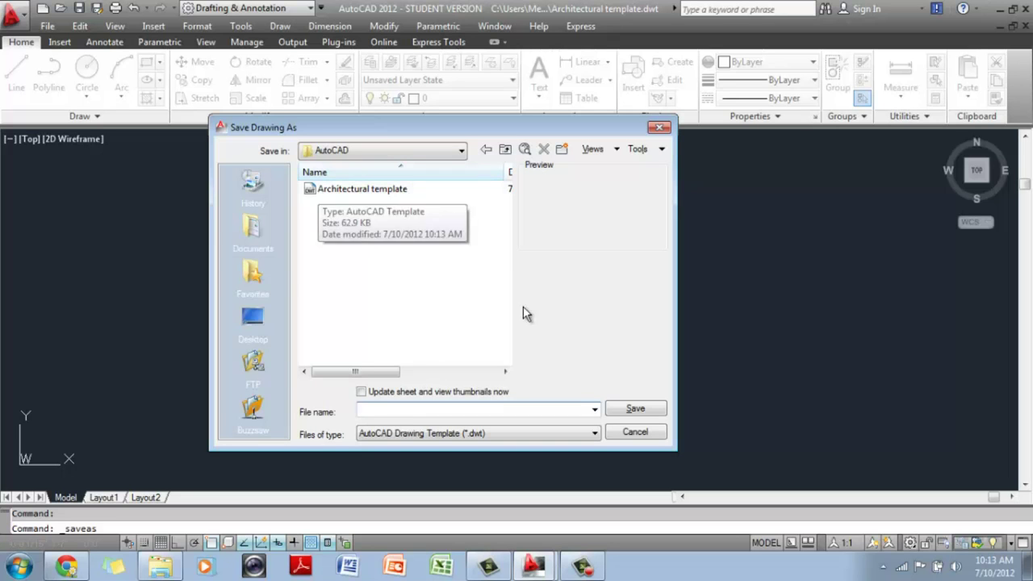
pyautogui.click(637, 411)
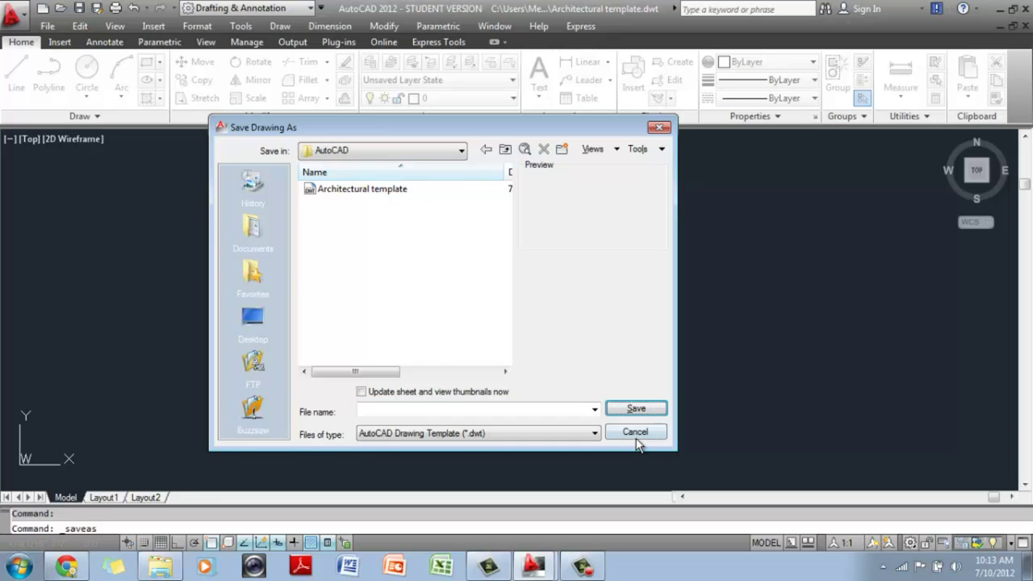
pyautogui.click(636, 434)
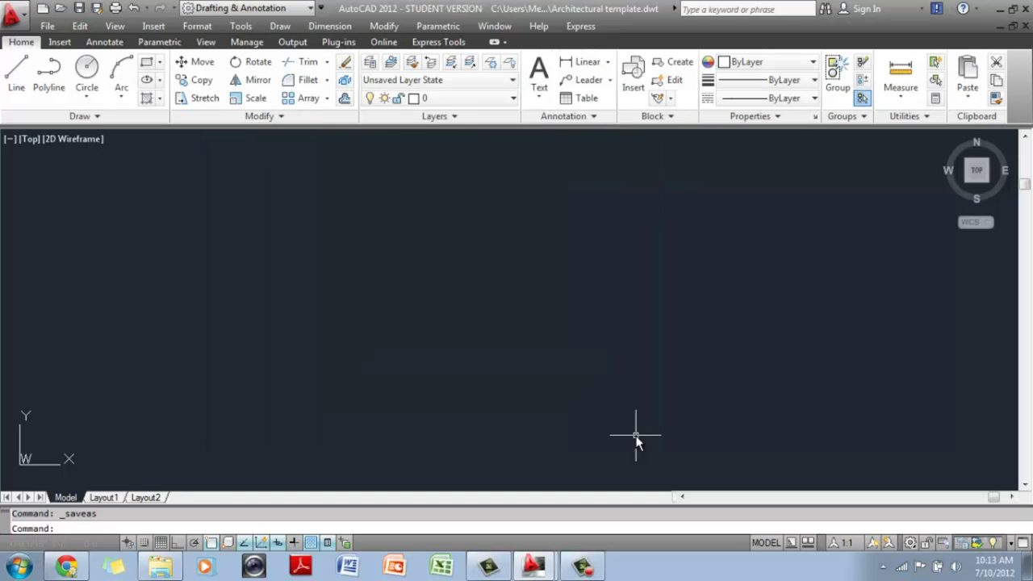
# Close the template and create a new drawing from Architectural template in the user's AutoCAD folder.
pyautogui.click(1026, 27)
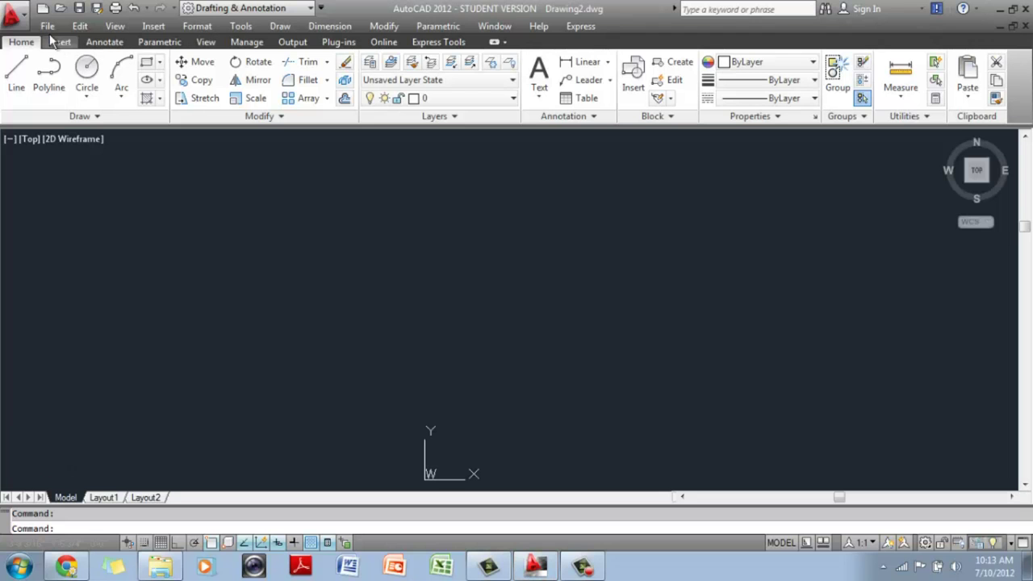
pyautogui.click(43, 9)
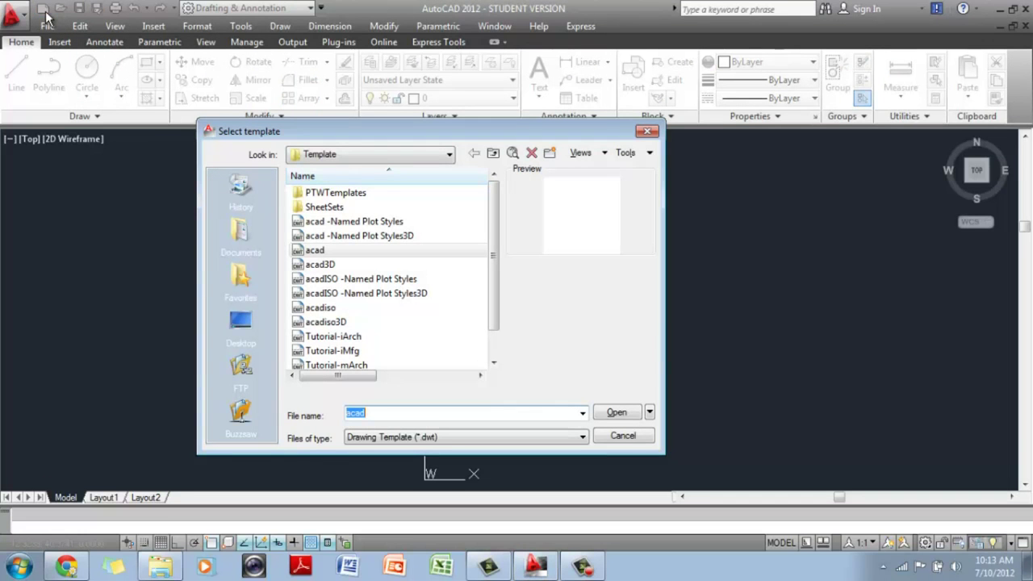
pyautogui.click(388, 160)
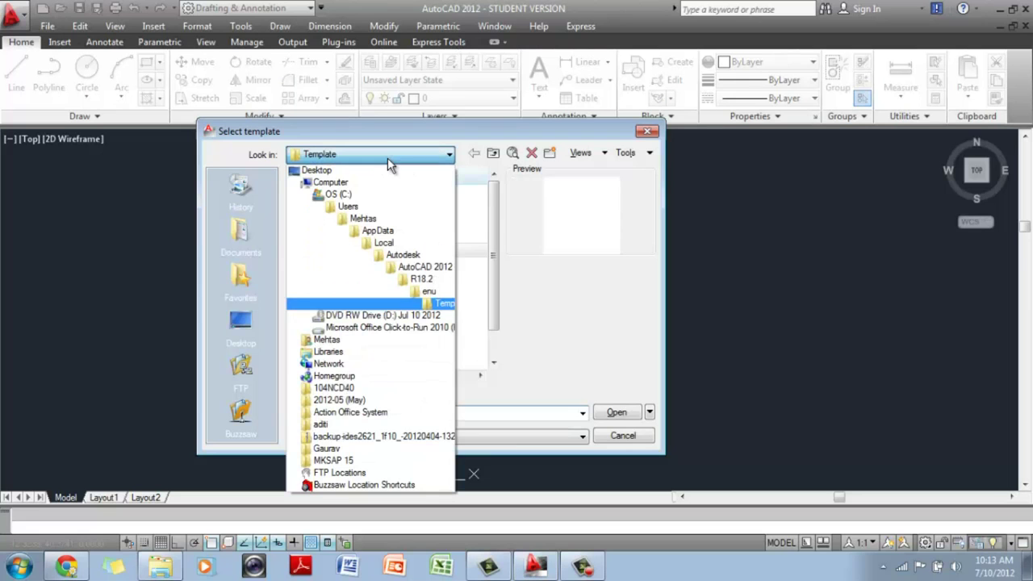
pyautogui.click(336, 425)
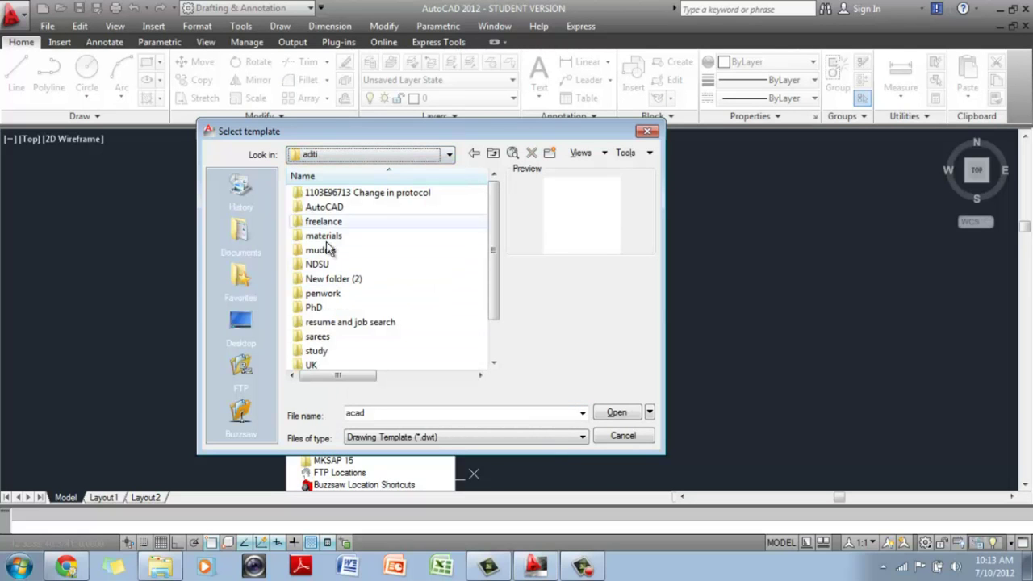
pyautogui.doubleClick(332, 207)
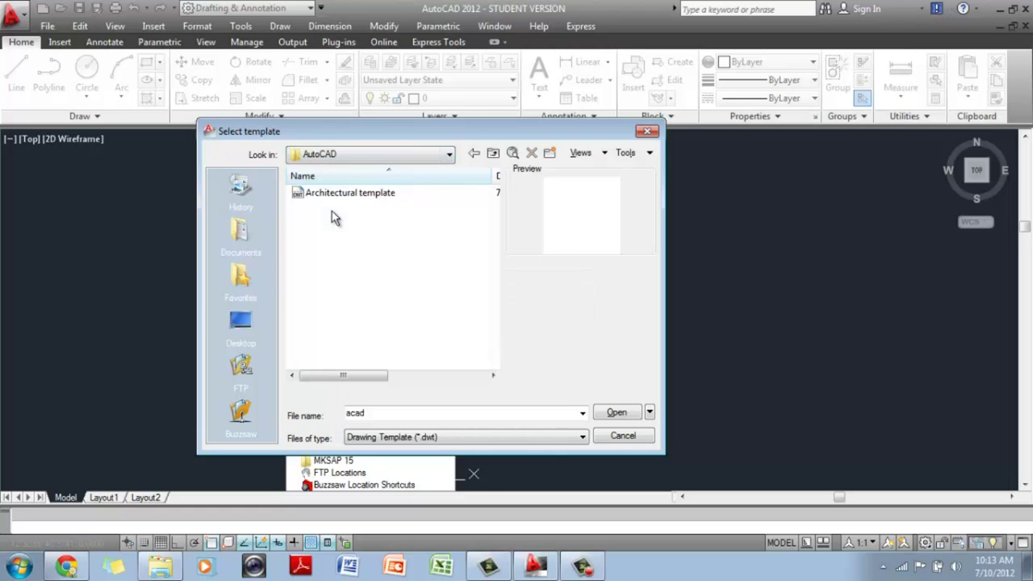
pyautogui.click(339, 194)
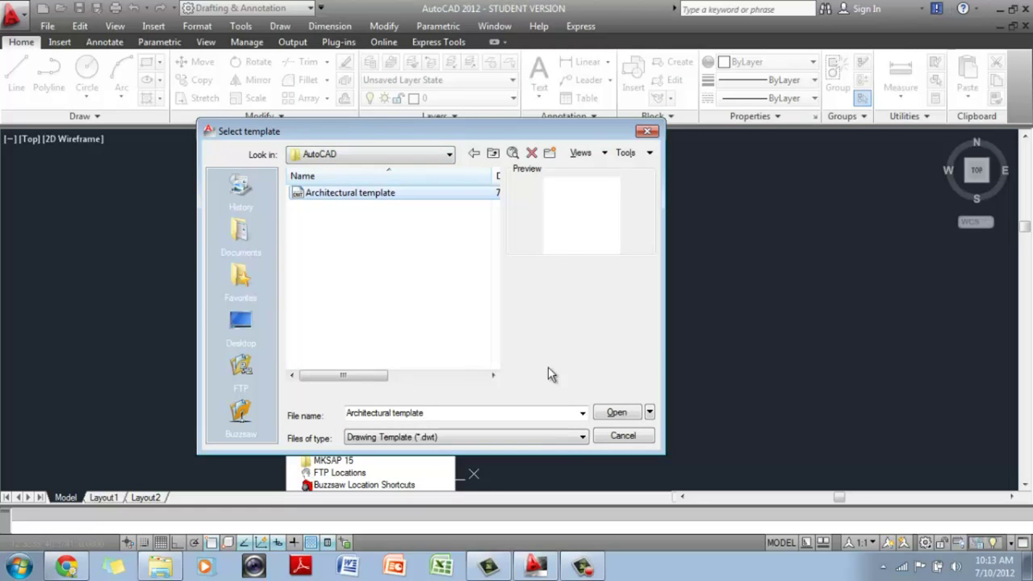
pyautogui.click(617, 412)
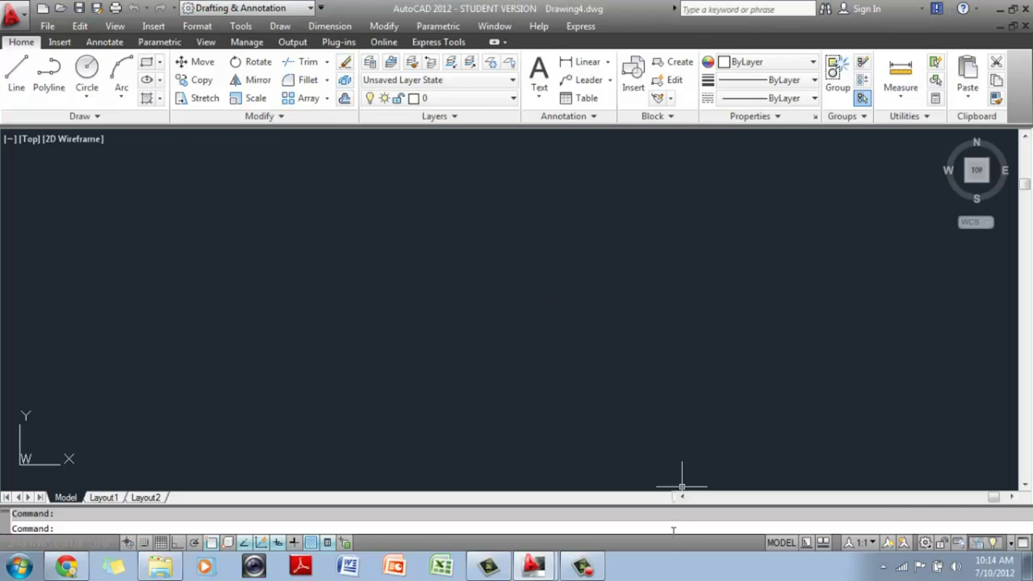
# Save the drawing as a .dwg named with the student's full name in the AutoCAD folder.
pyautogui.click(48, 27)
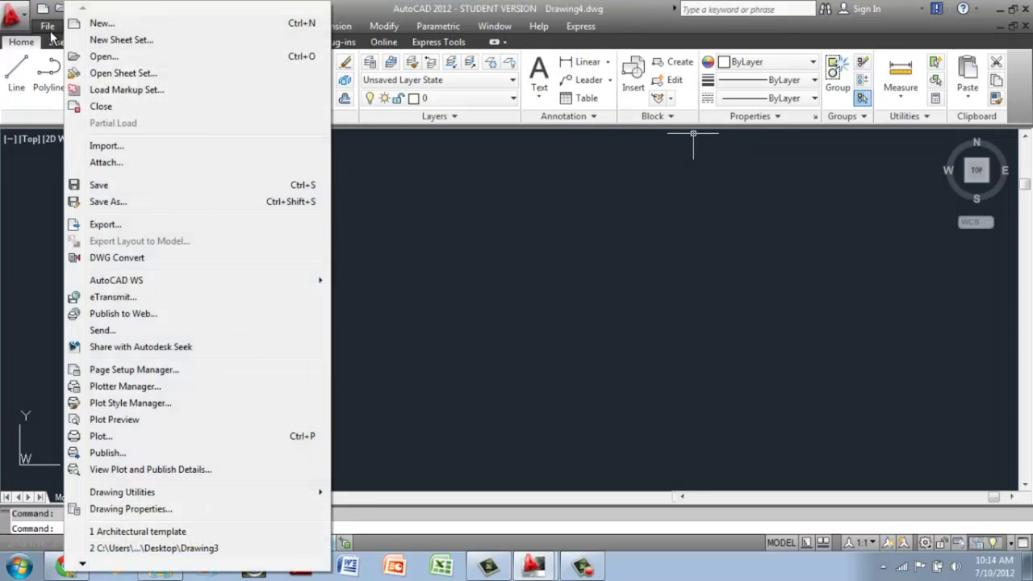
pyautogui.click(113, 202)
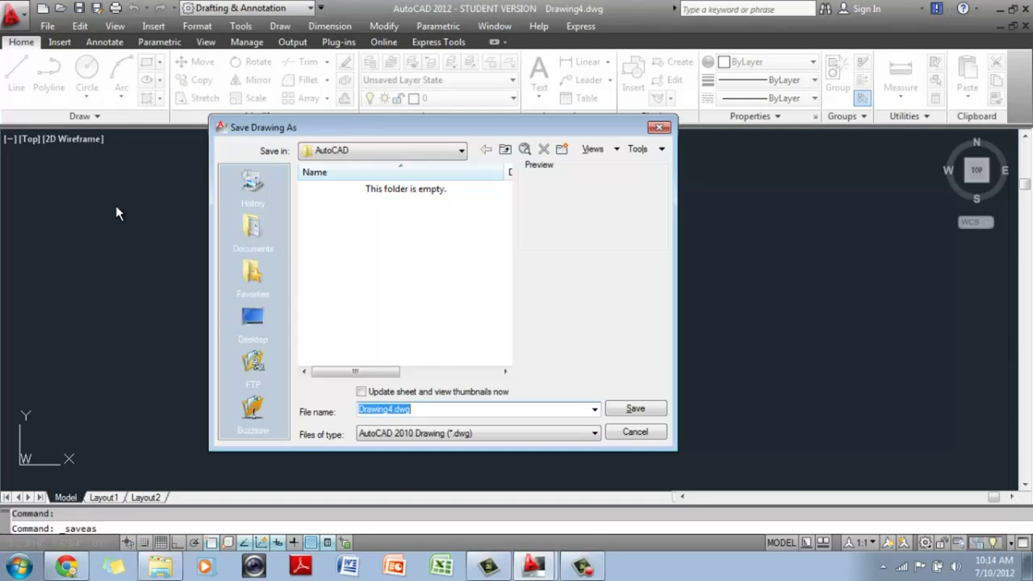
pyautogui.write('John doe')
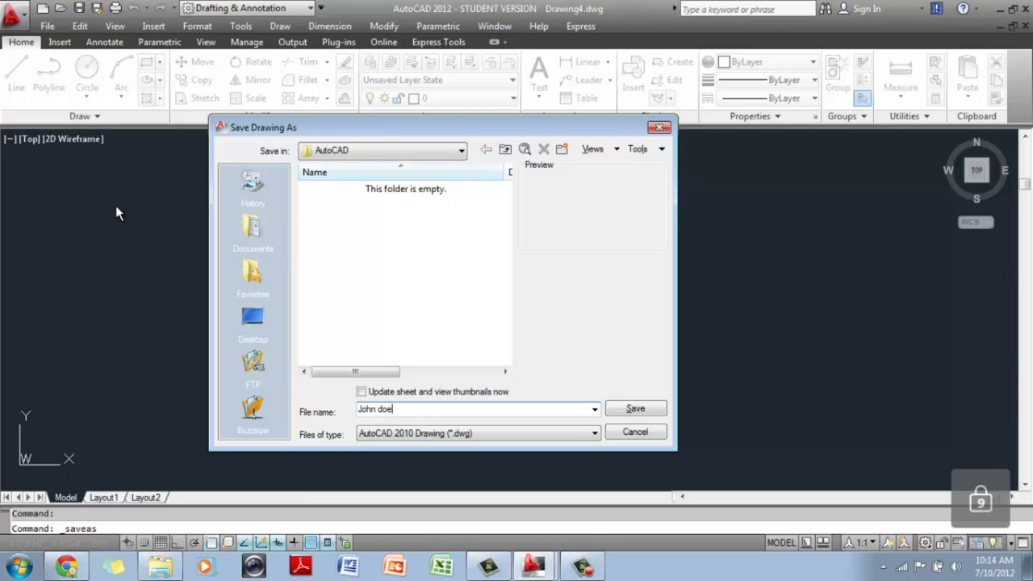
pyautogui.press('BackSpace')
pyautogui.press('BackSpace')
pyautogui.press('BackSpace')
pyautogui.write('do')
pyautogui.press('BackSpace')
pyautogui.press('BackSpace')
pyautogui.write('Doe')
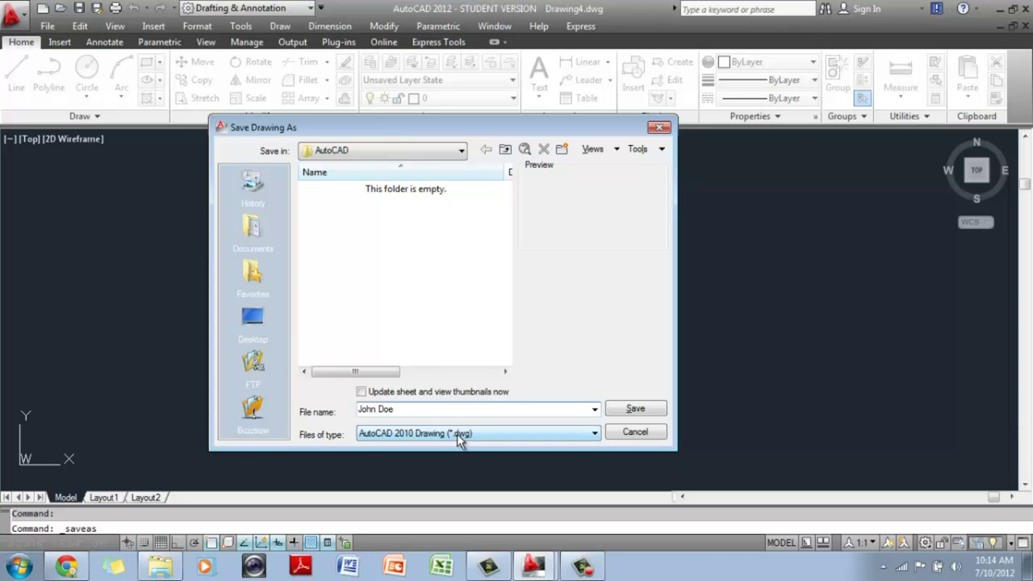
pyautogui.click(417, 155)
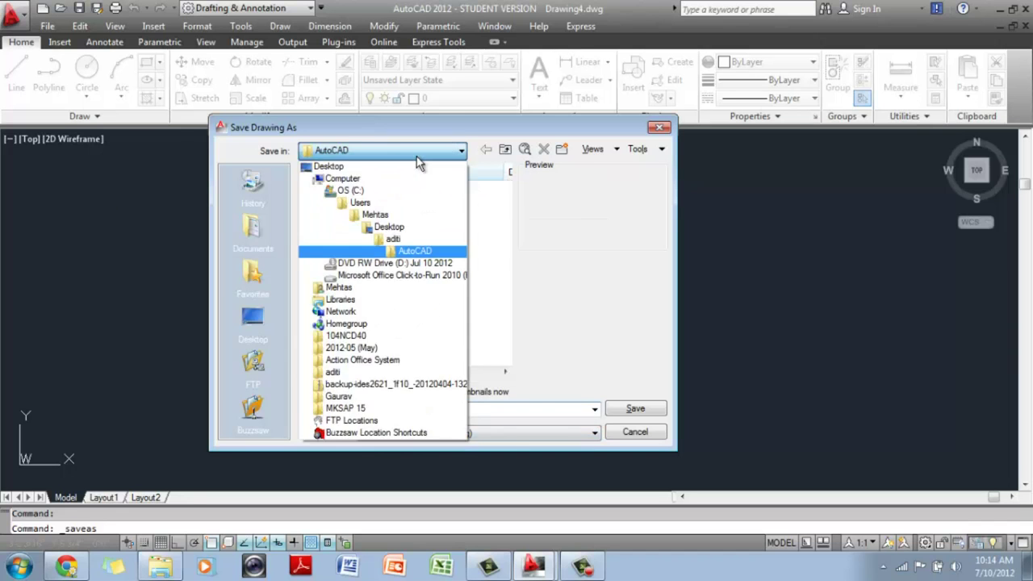
pyautogui.click(416, 157)
pyautogui.click(635, 409)
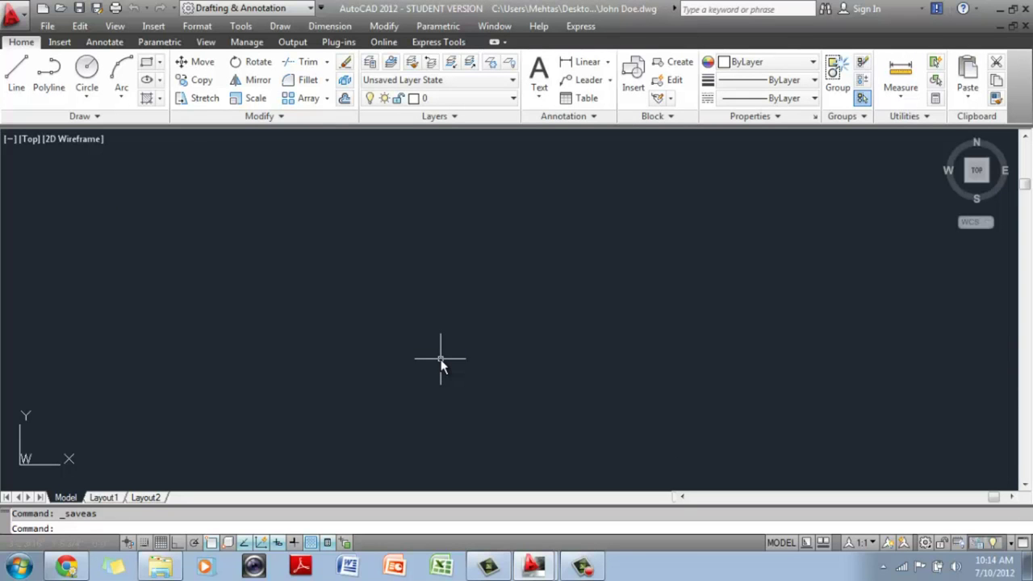
pyautogui.write('UNIts')
pyautogui.press('Return')
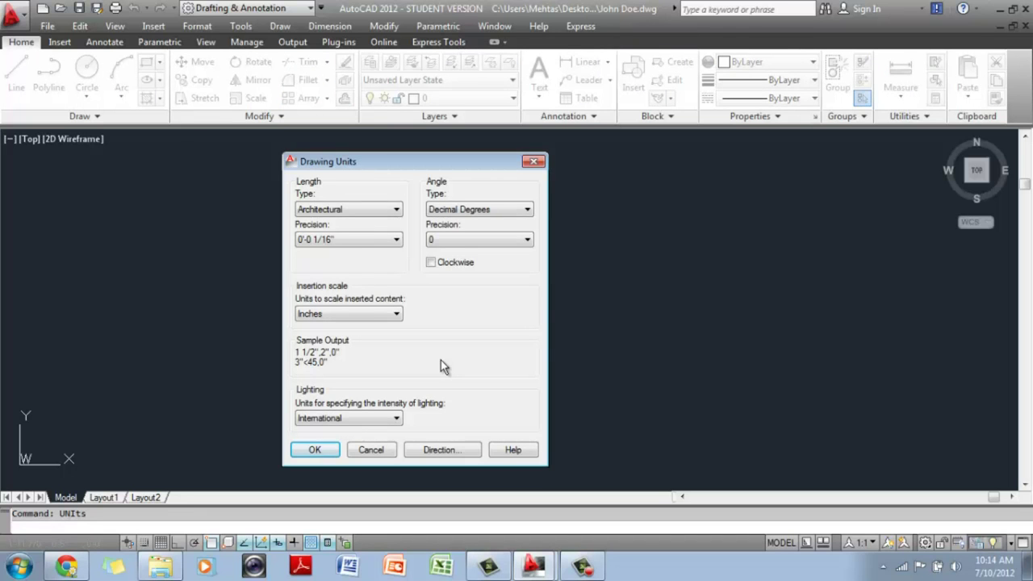
pyautogui.click(385, 215)
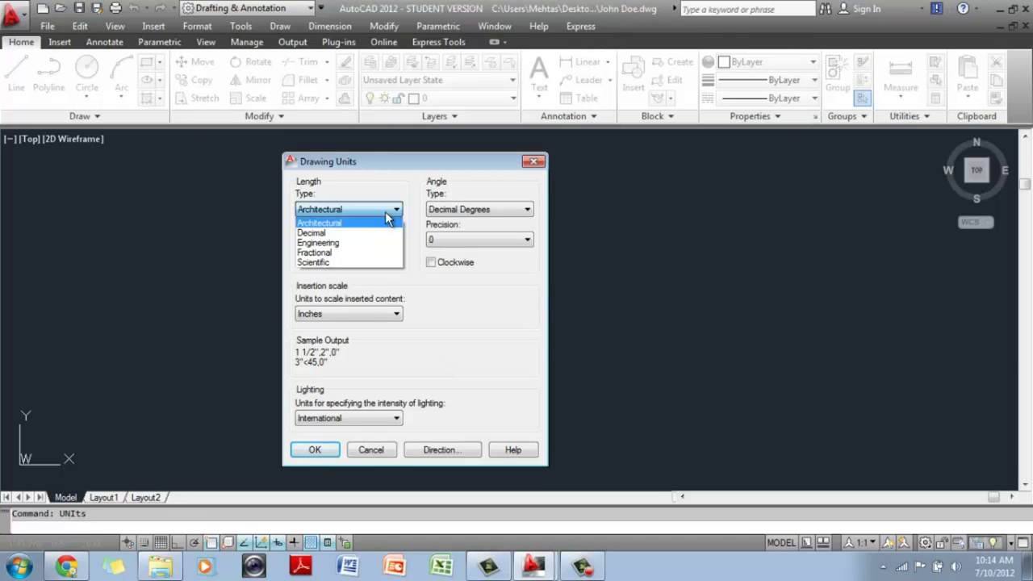
pyautogui.click(385, 217)
pyautogui.click(383, 243)
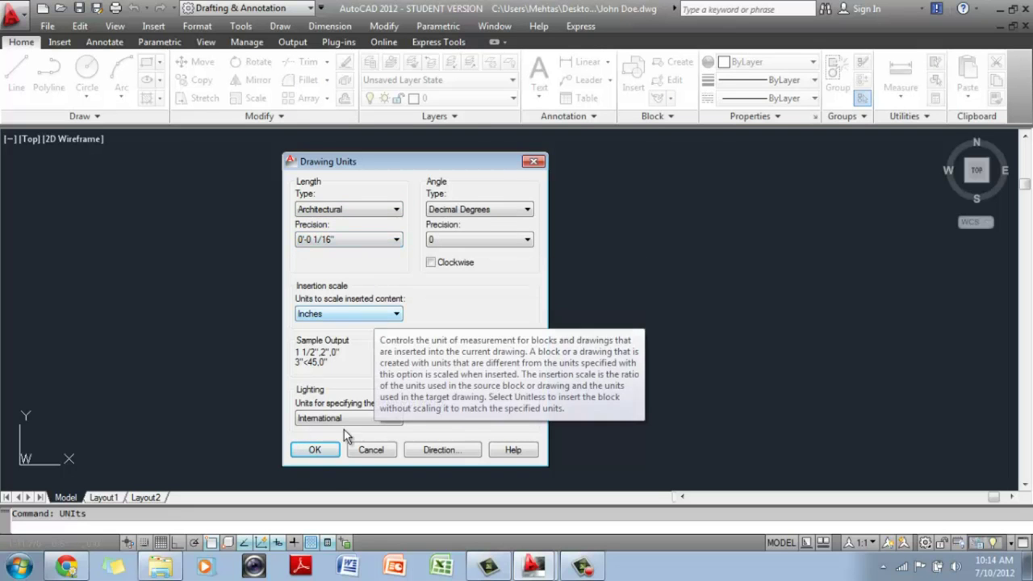
pyautogui.click(325, 451)
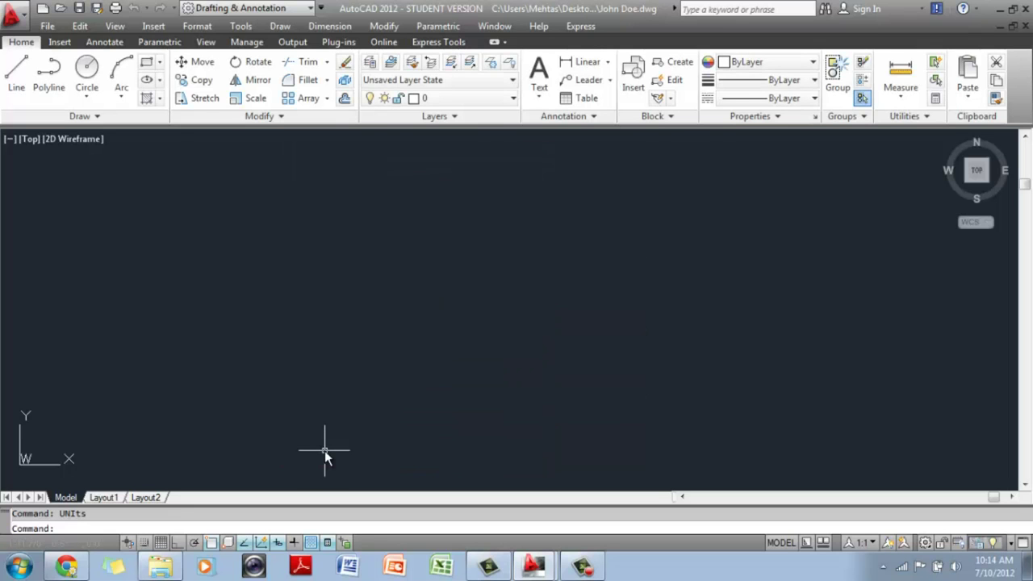